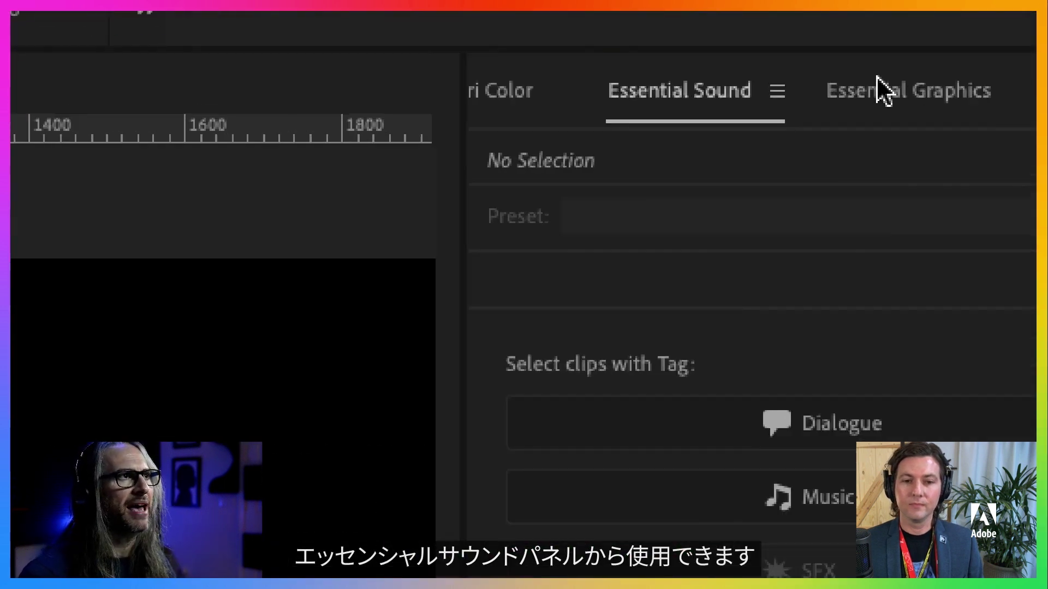
pyautogui.click(920, 56)
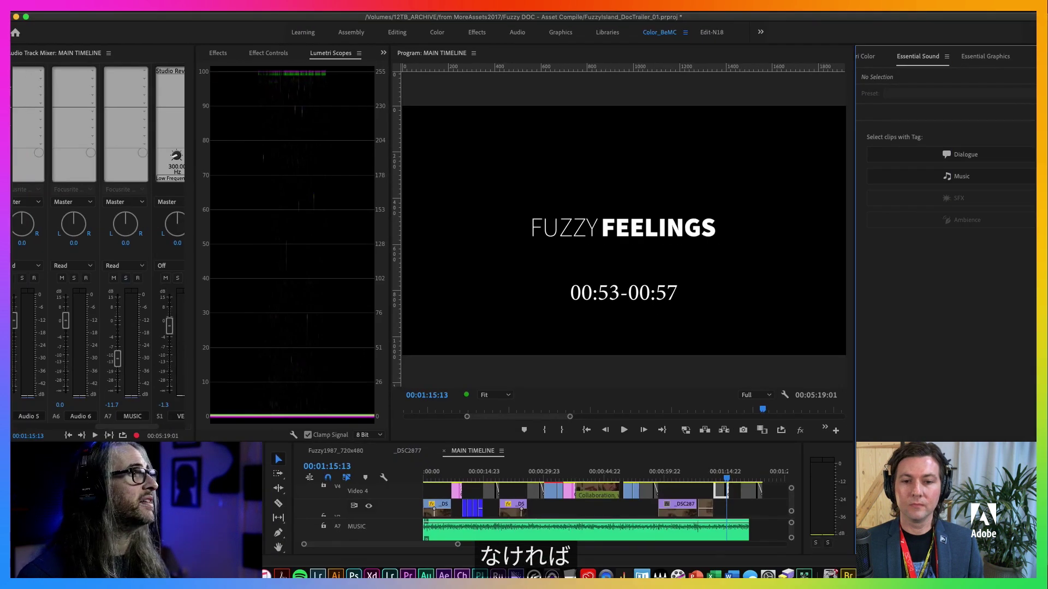
pyautogui.click(322, 12)
pyautogui.moveTo(338, 19)
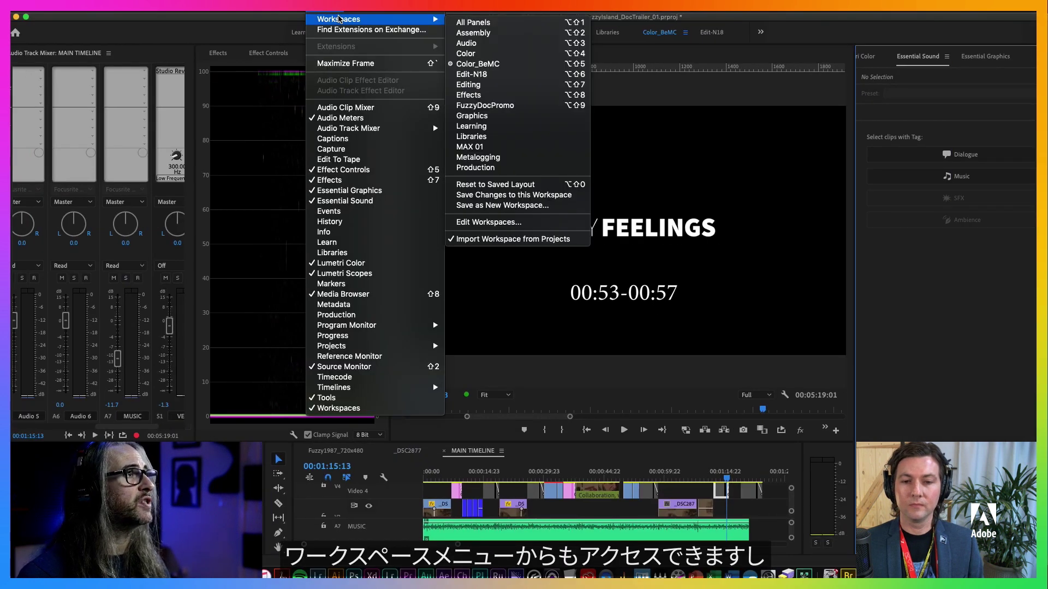
pyautogui.click(594, 66)
pyautogui.click(322, 12)
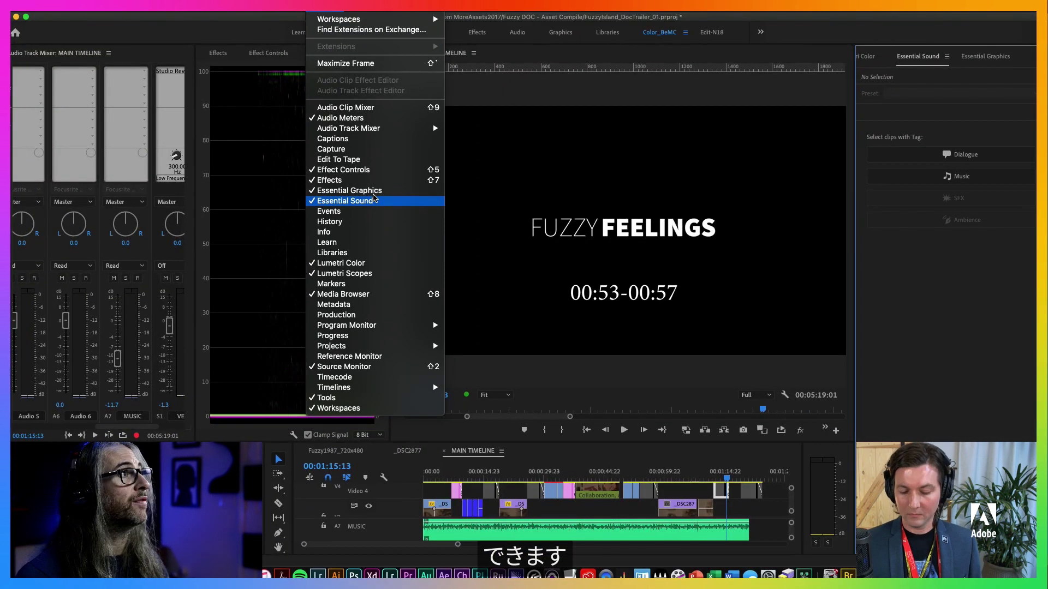
pyautogui.click(306, 201)
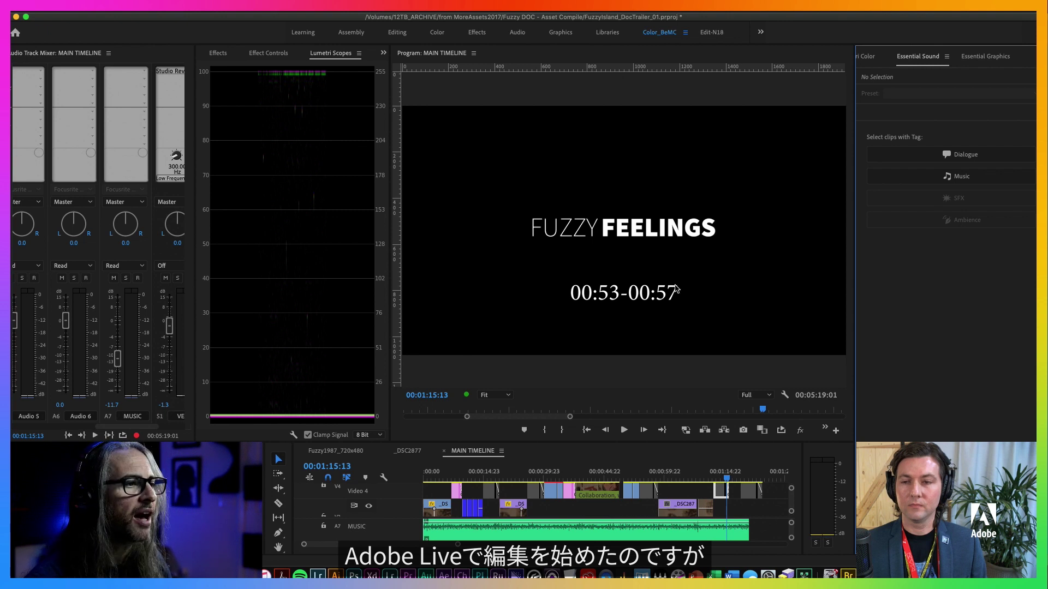
# Play MAIN TIMELINE from the start to about 00:00:21:03 to hear the balance between music and voice.
pyautogui.moveTo(726, 481); pyautogui.dragTo(425, 481)
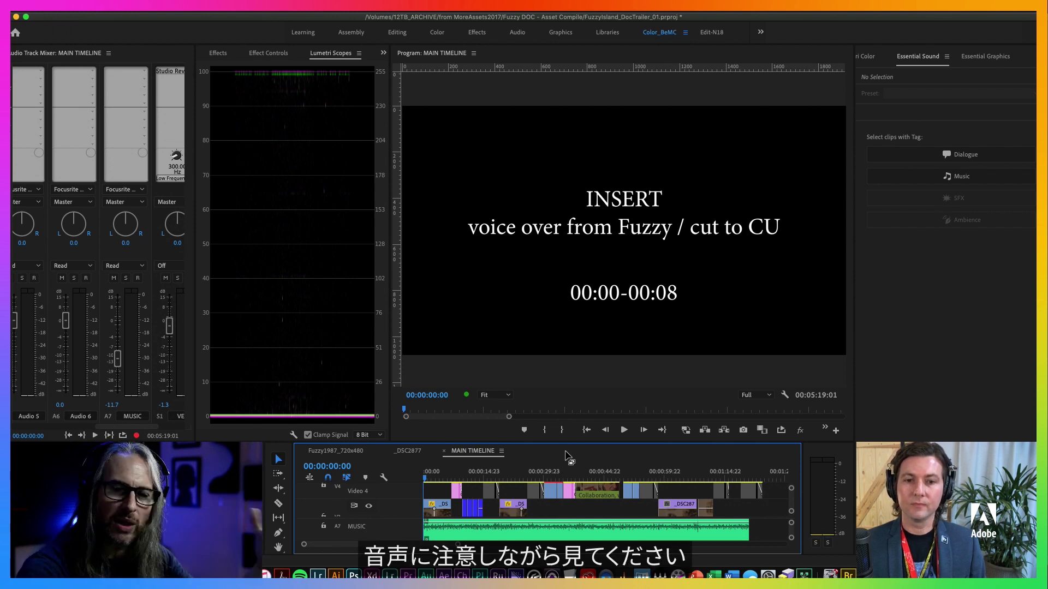
pyautogui.press('space')
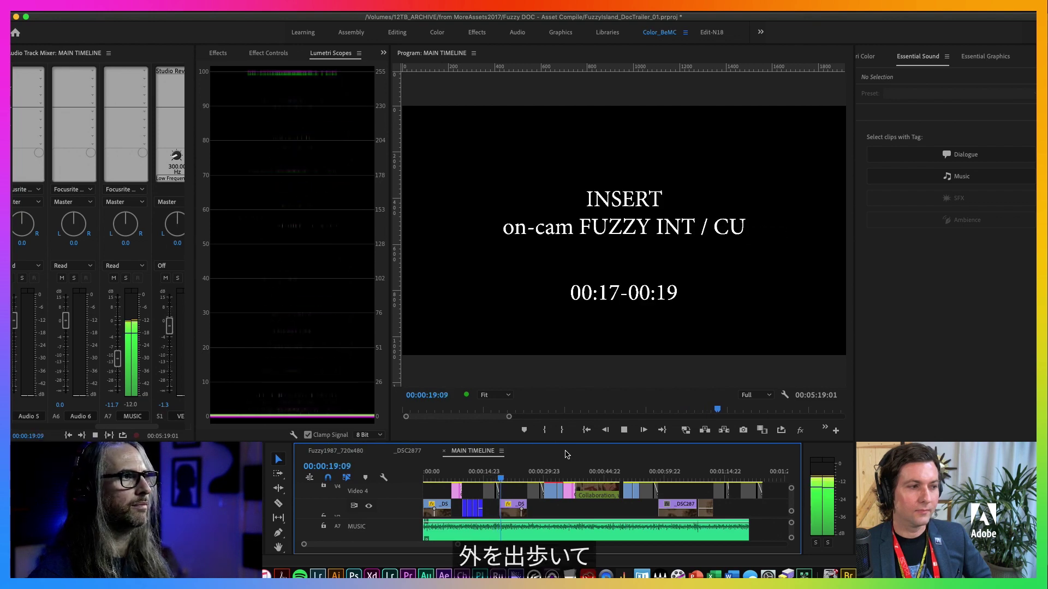
pyautogui.press('space')
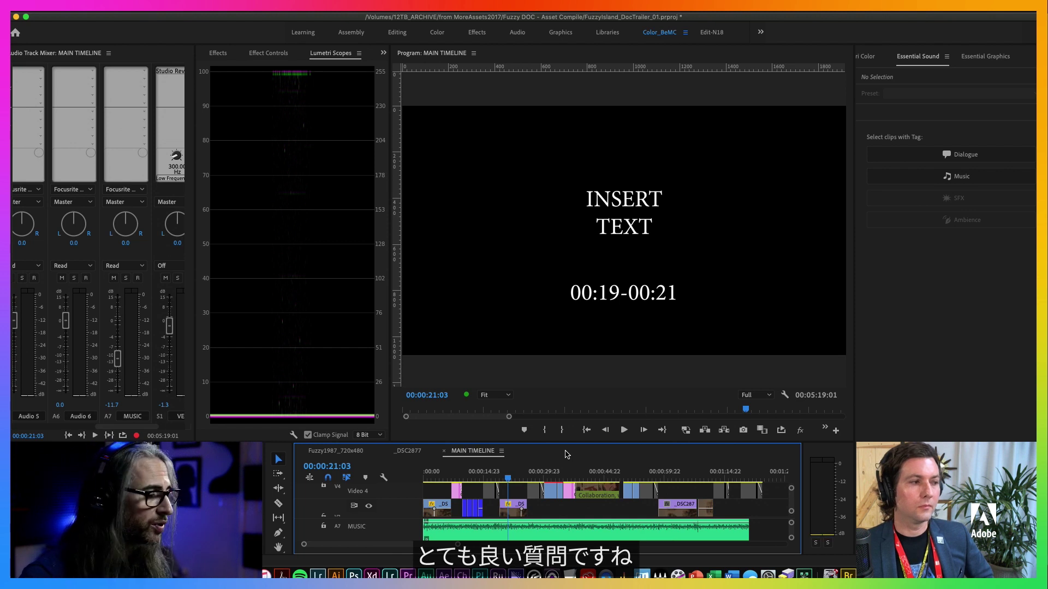
# Select the clips tagged Music and enlarge the timeline area and the MUSIC track for easier viewing.
pyautogui.click(1008, 177)
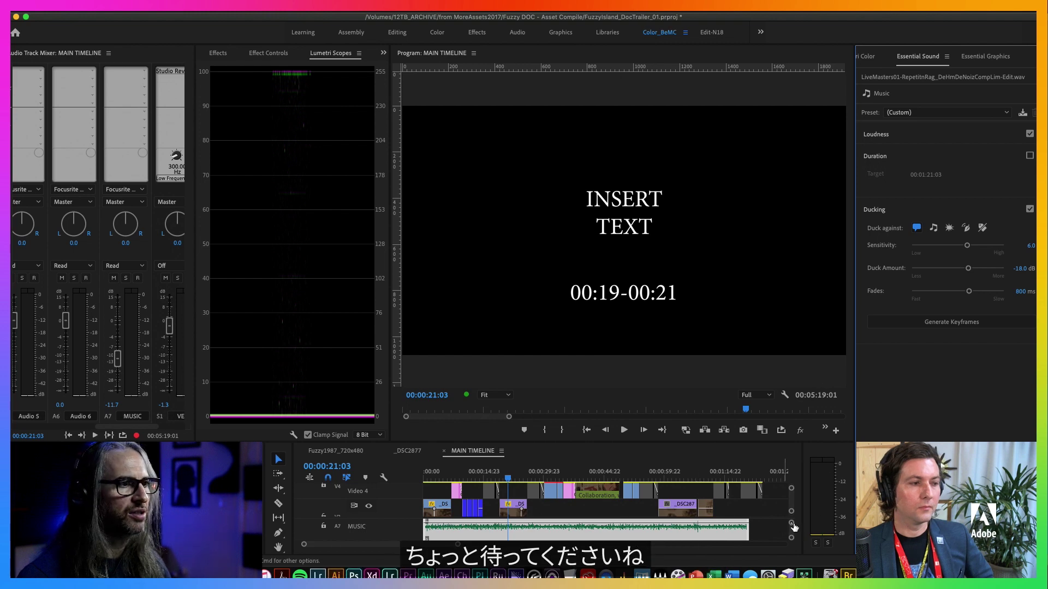
pyautogui.scroll(-5, 790, 535)
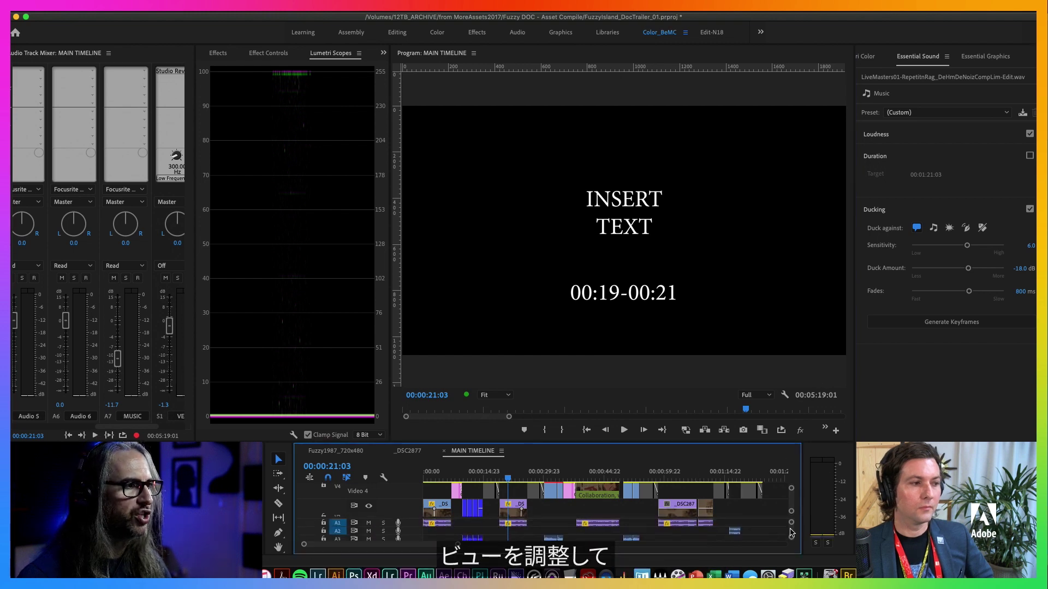
pyautogui.scroll(5, 790, 535)
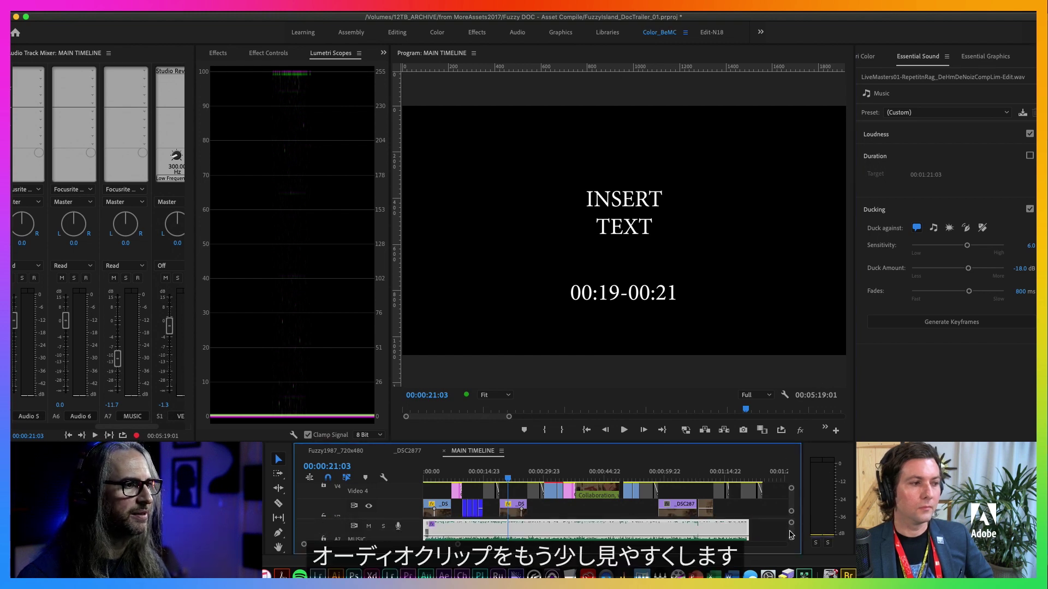
pyautogui.scroll(2, 790, 534)
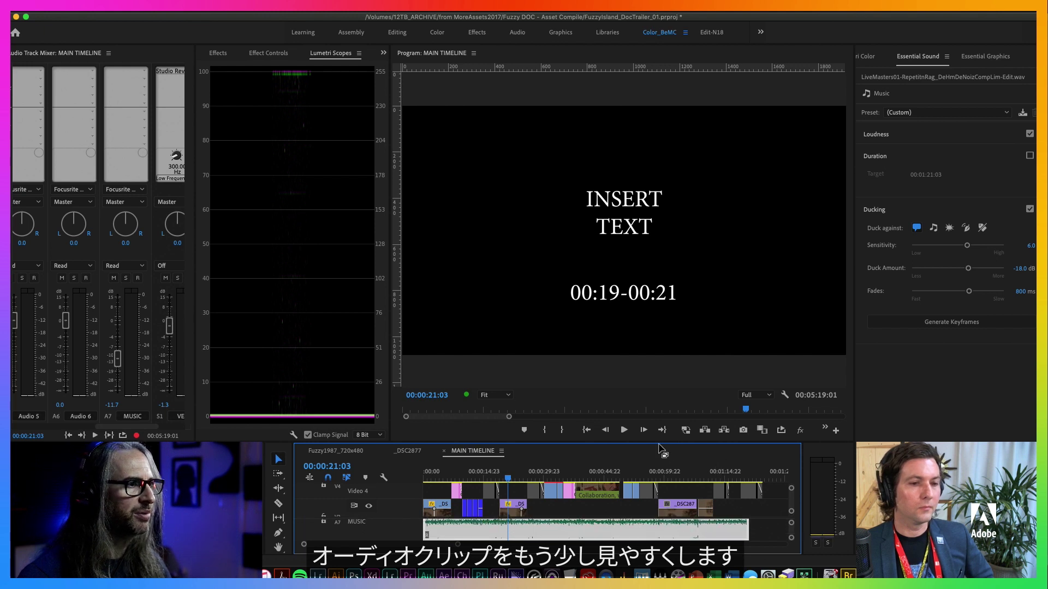
pyautogui.moveTo(658, 442); pyautogui.dragTo(657, 391)
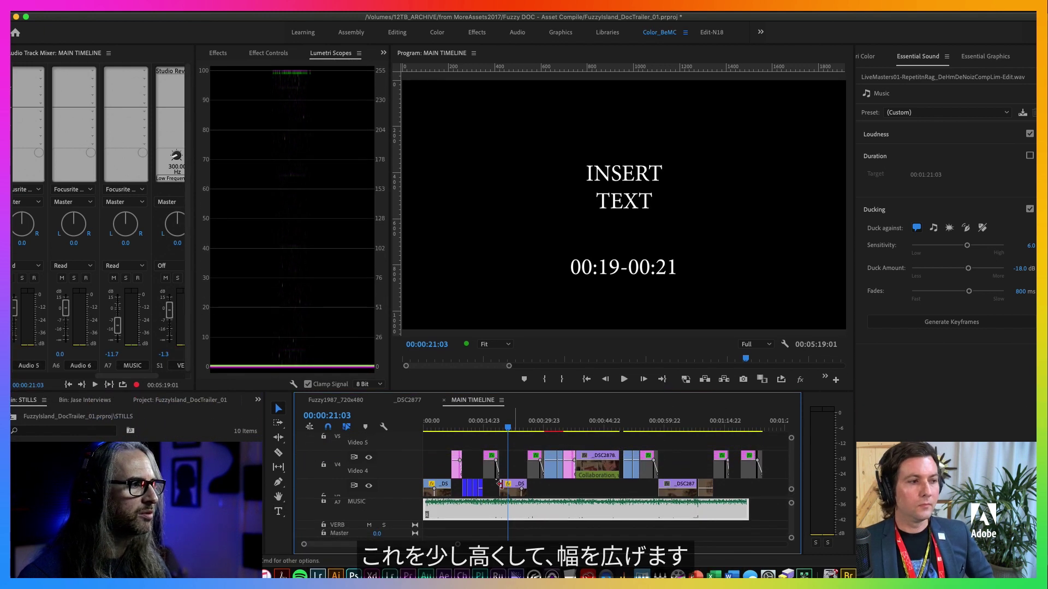
pyautogui.moveTo(397, 520); pyautogui.dragTo(397, 522)
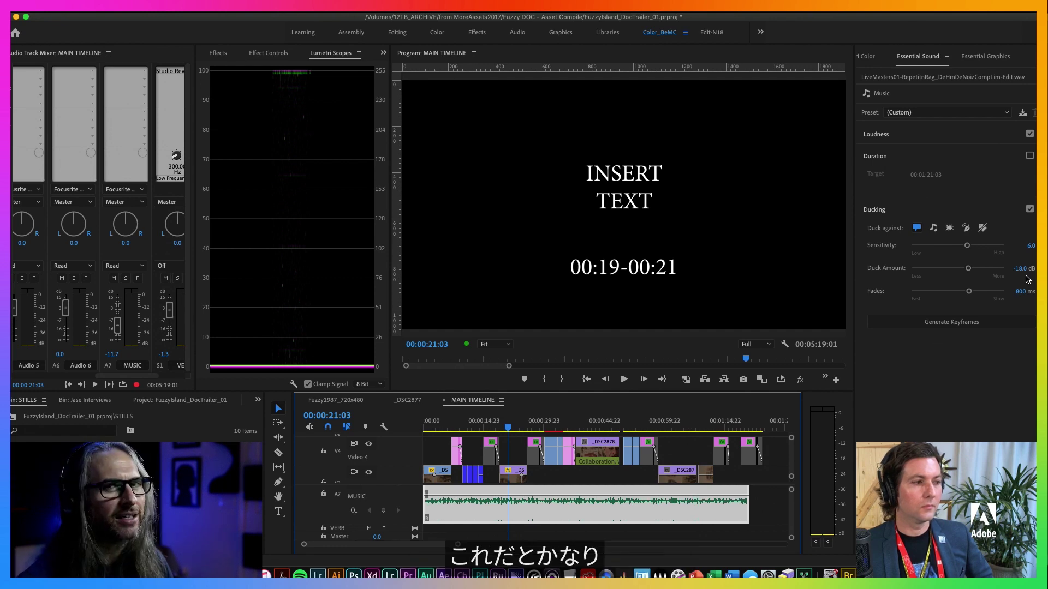
# Generate ducking keyframes for the music clip with a duck amount of -10.6 dB and play back the result.
pyautogui.click(967, 268)
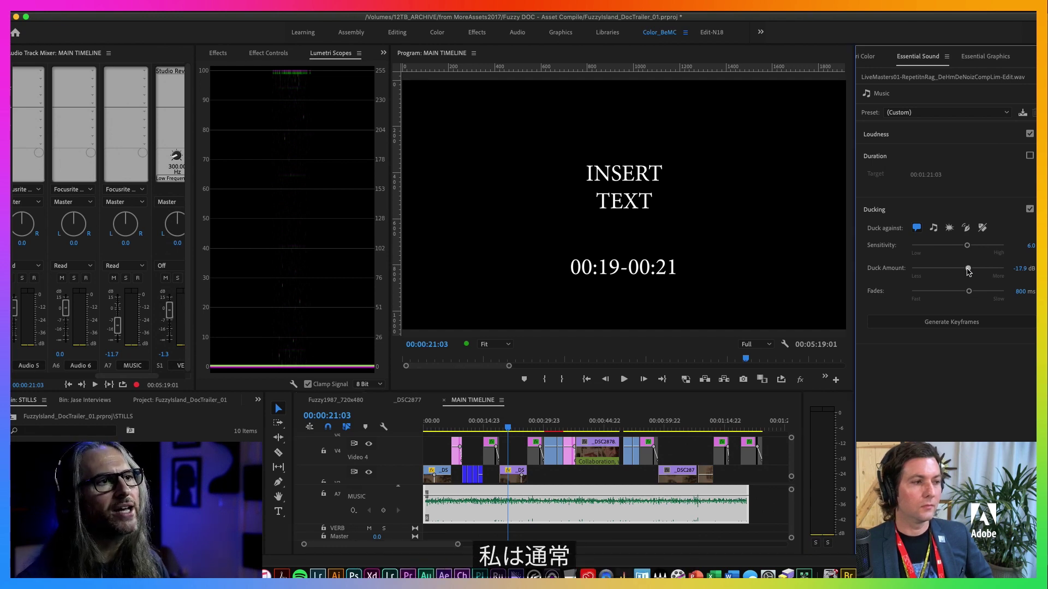
pyautogui.moveTo(960, 269); pyautogui.dragTo(954, 270)
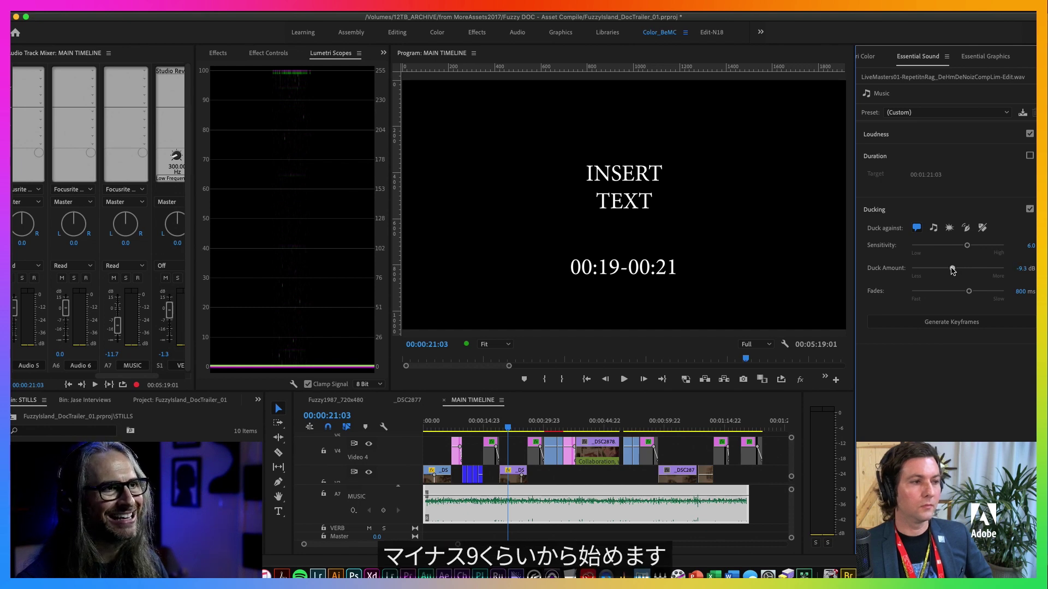
pyautogui.moveTo(954, 270); pyautogui.dragTo(954, 270)
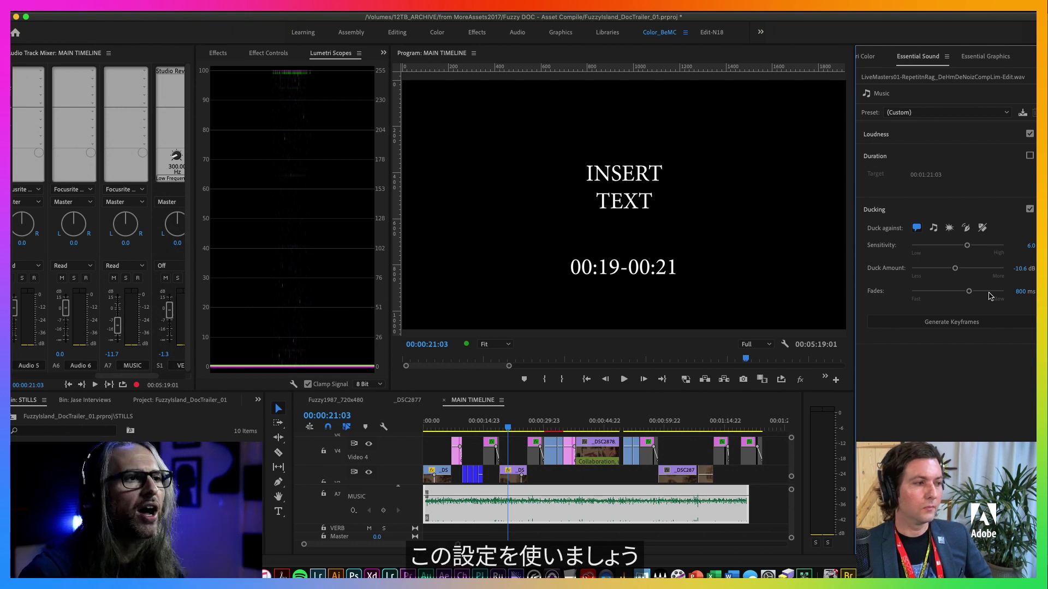
pyautogui.click(955, 324)
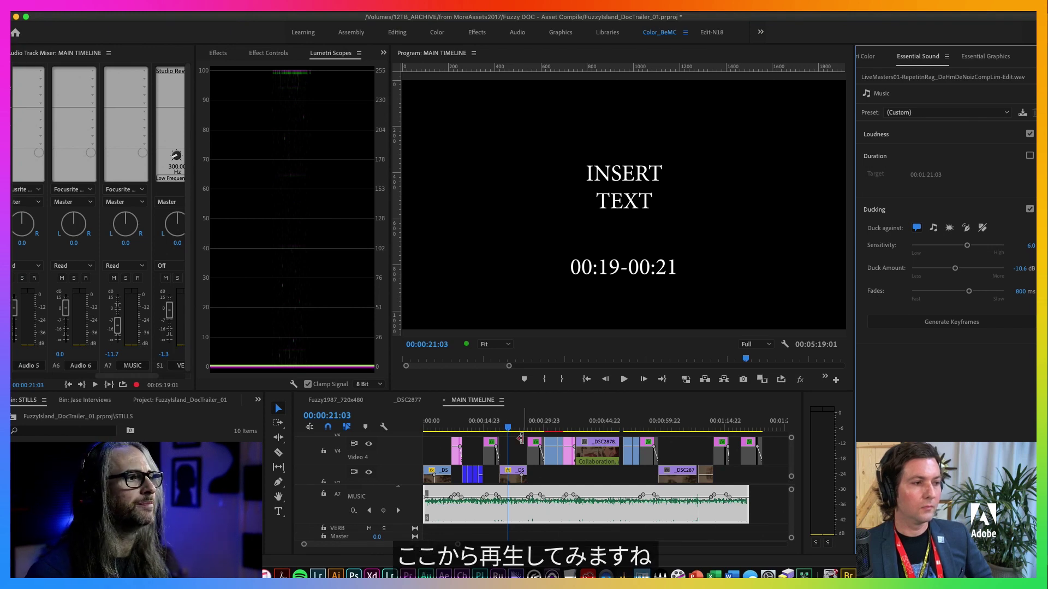
pyautogui.press('space')
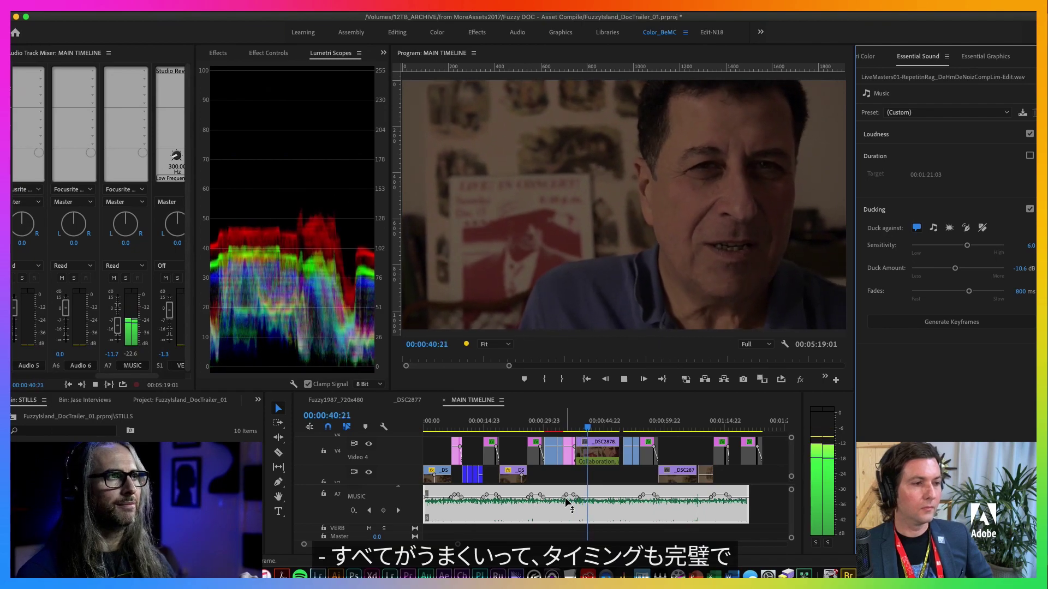
pyautogui.press('space')
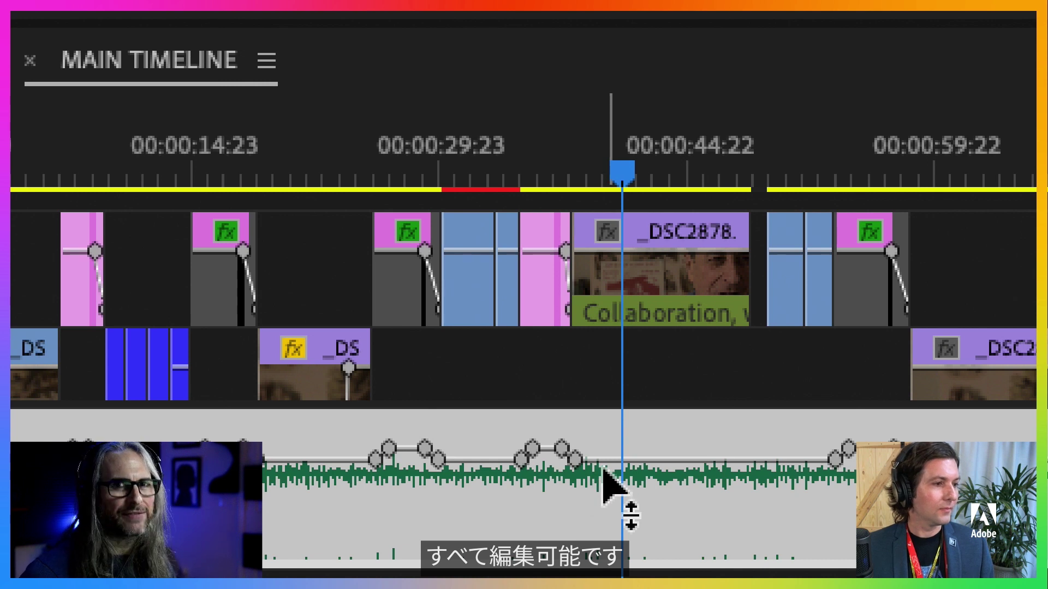
# Manually reshape the music's ducking before 00:00:41:01 by lowering and delaying one volume keyframe and raising the one before it.
pyautogui.click(575, 460)
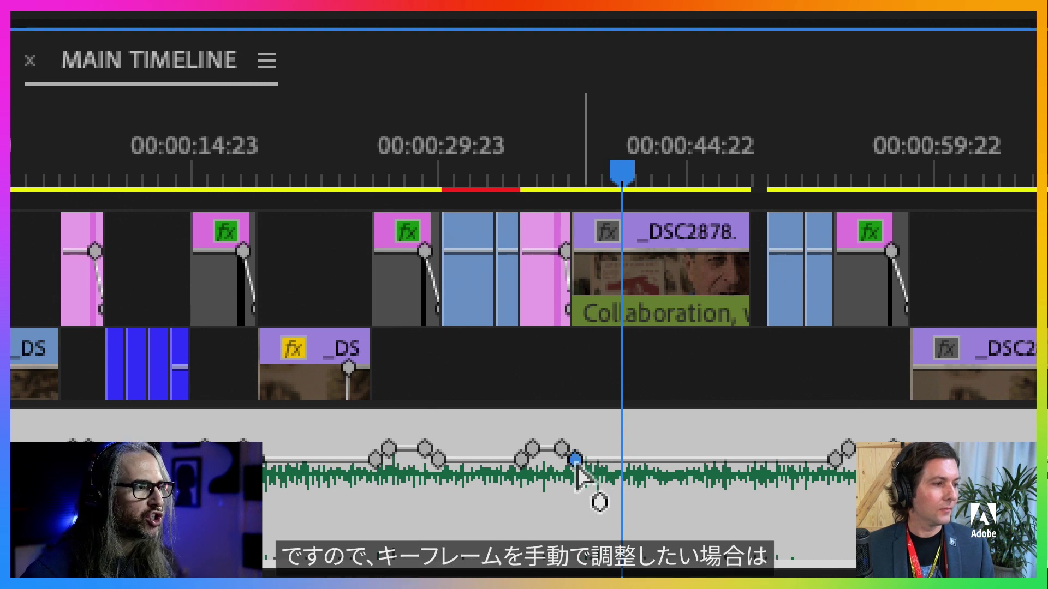
pyautogui.moveTo(576, 465); pyautogui.dragTo(593, 487)
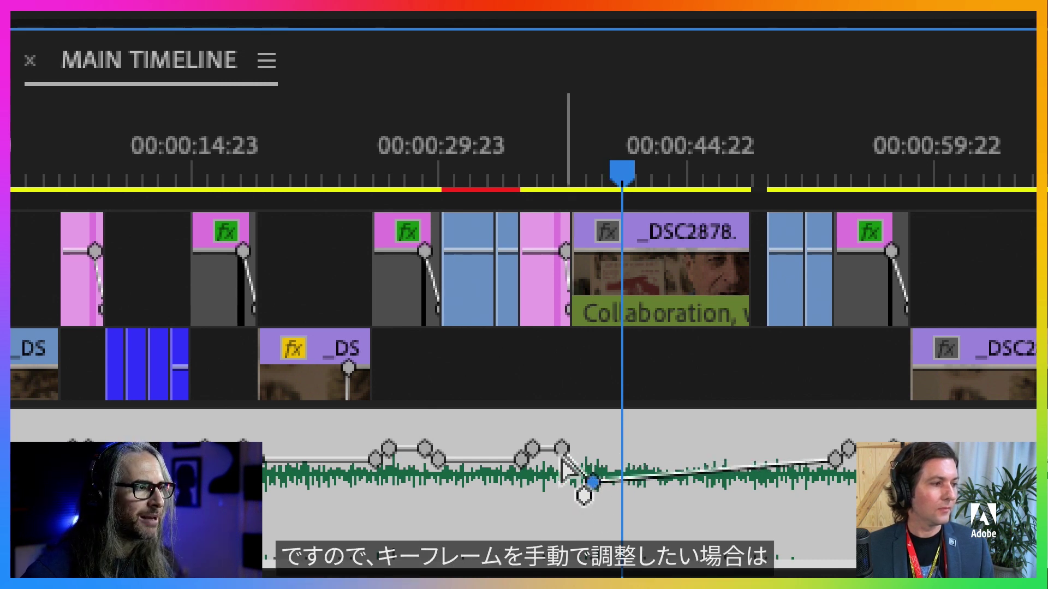
pyautogui.moveTo(562, 449); pyautogui.dragTo(562, 435)
pyautogui.rightClick(562, 436)
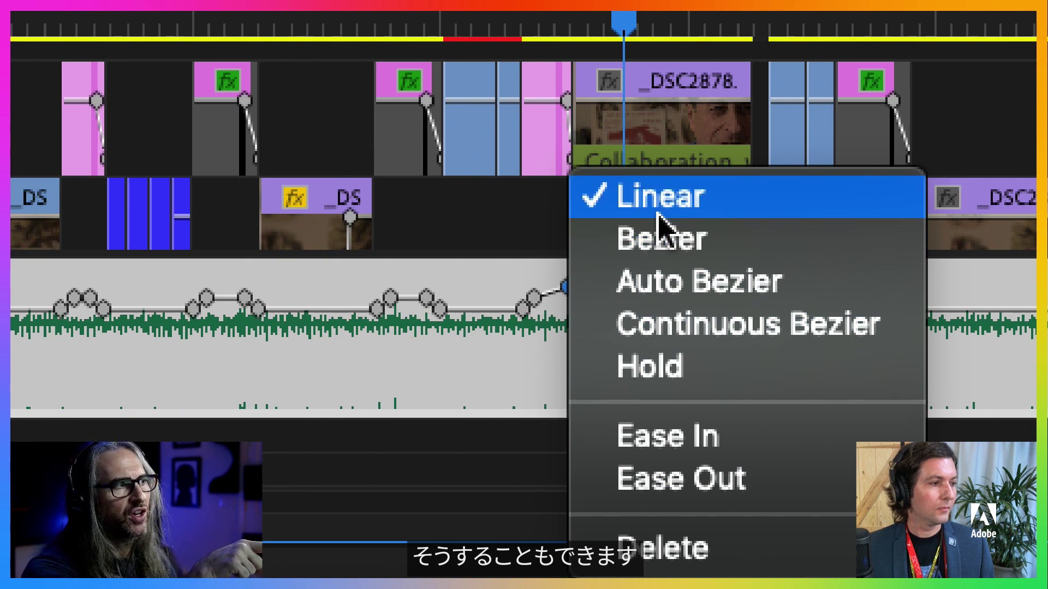
pyautogui.click(497, 368)
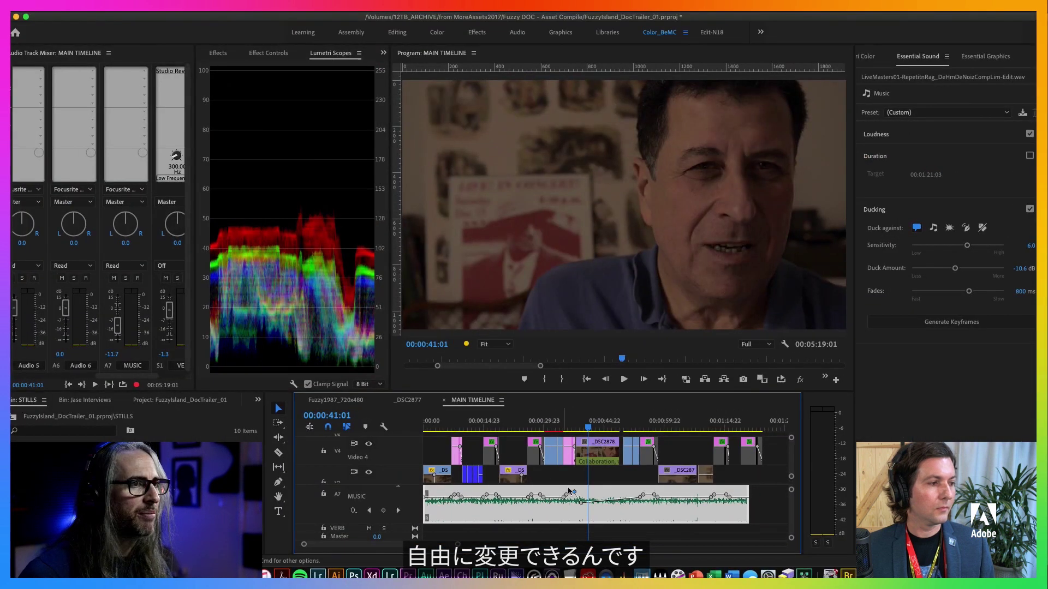
# Regenerate the music's ducking keyframes with the duck amount at -17.8 dB and again at -32.8 dB.
pyautogui.click(949, 323)
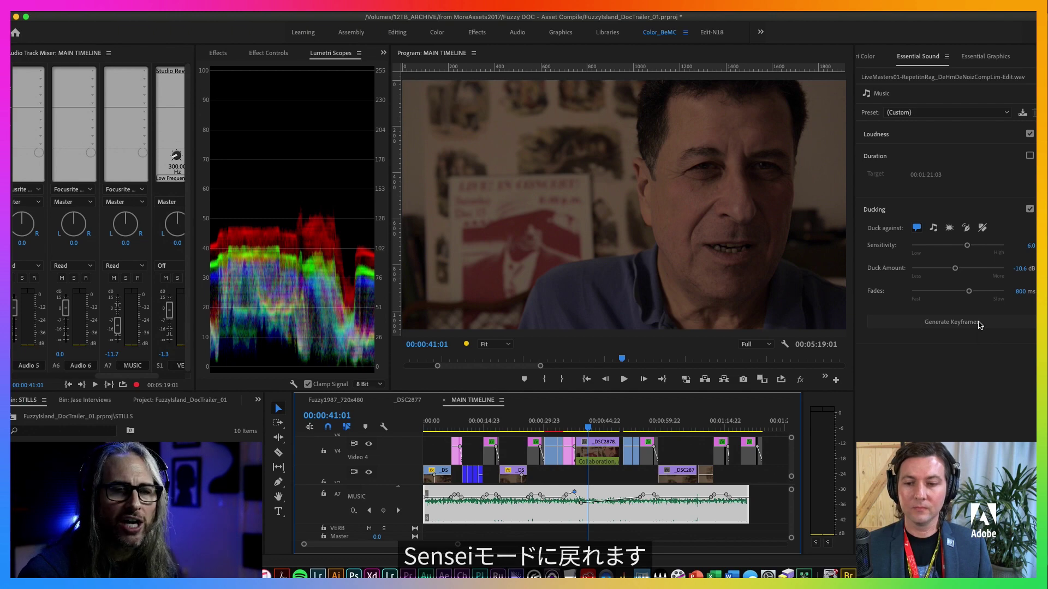
pyautogui.moveTo(957, 271); pyautogui.dragTo(967, 269)
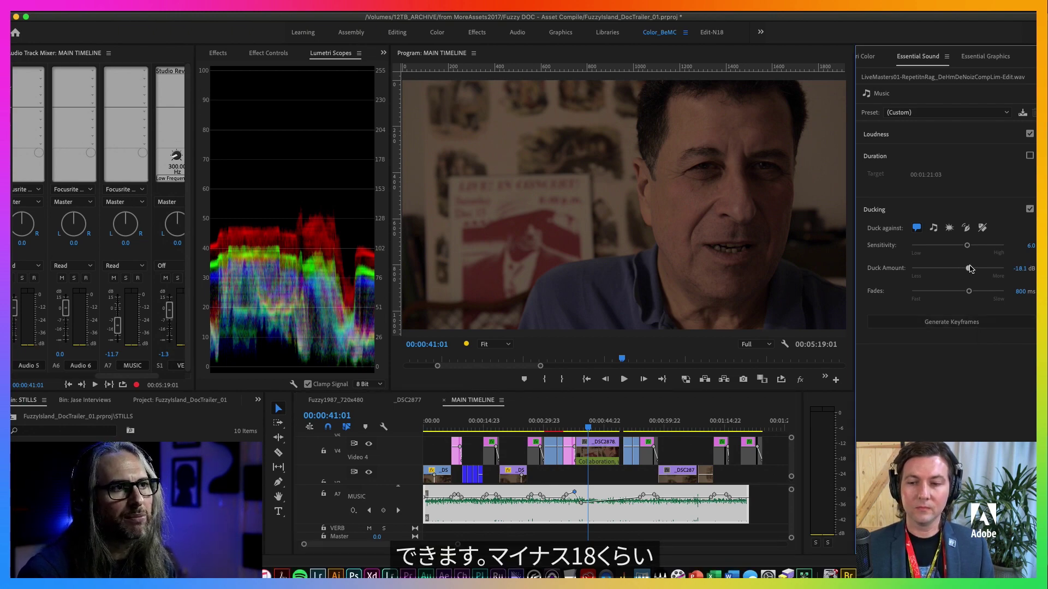
pyautogui.click(974, 324)
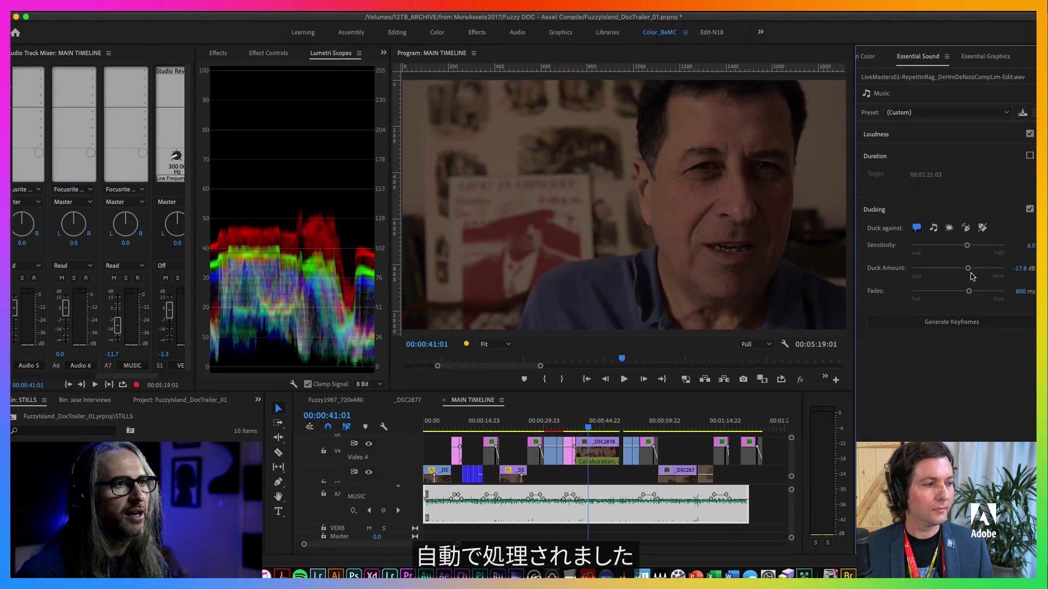
pyautogui.moveTo(969, 268); pyautogui.dragTo(989, 271)
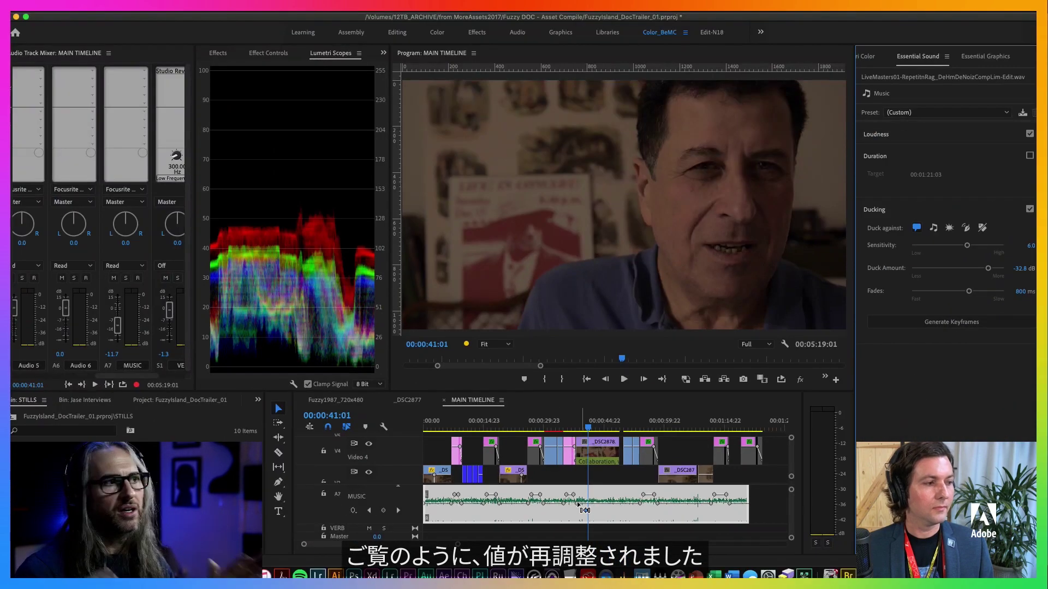
pyautogui.moveTo(579, 504)
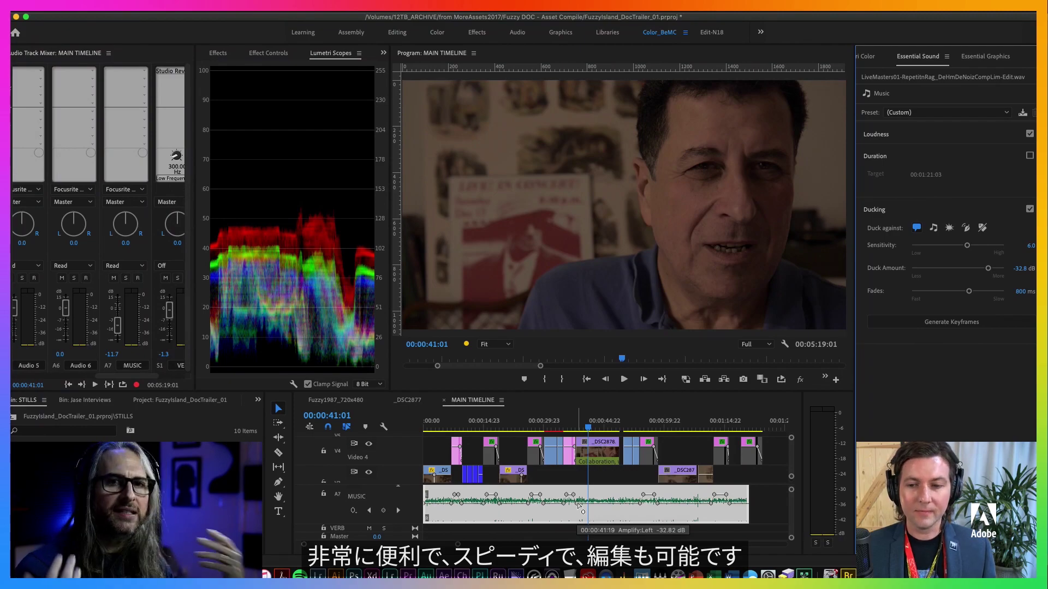
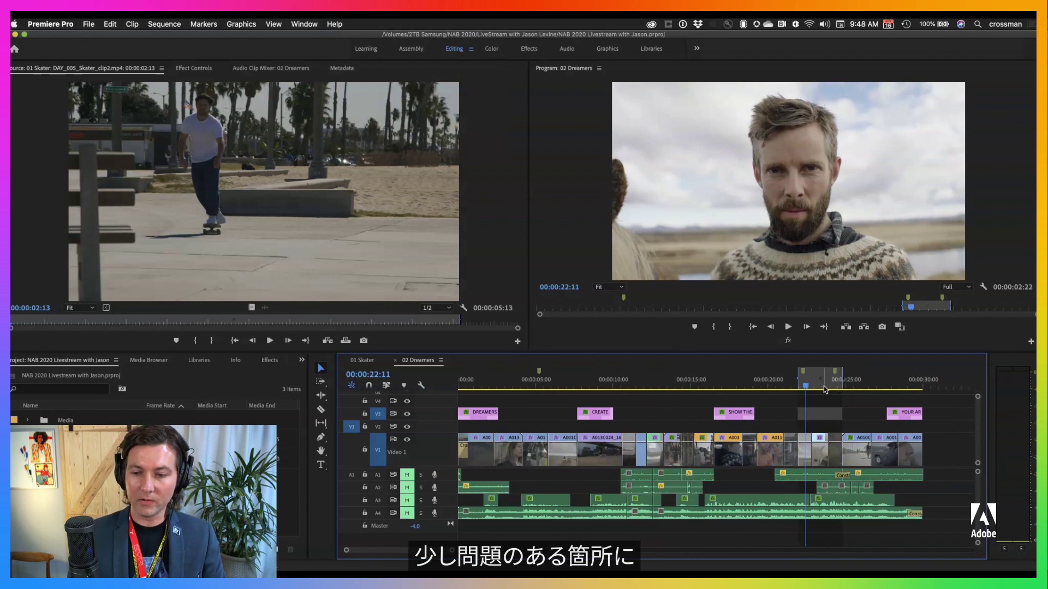
# Play the marked section of the 02 Dreamers sequence from 00:00:21:23 to 00:00:24:06 twice to compare how its shots match.
pyautogui.scroll(3, 824, 389)
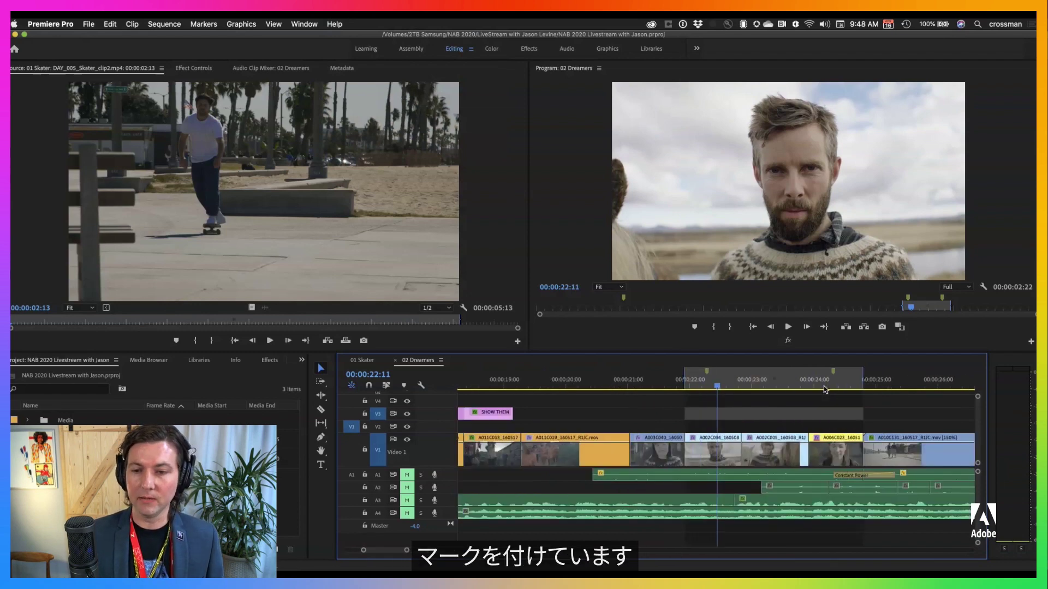
pyautogui.press('Up')
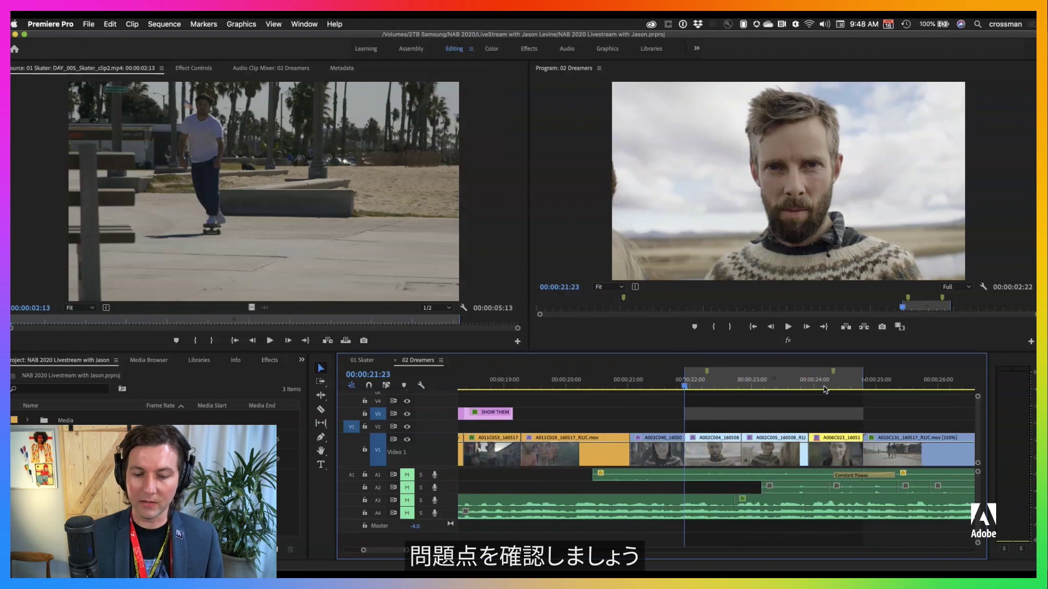
pyautogui.press('space')
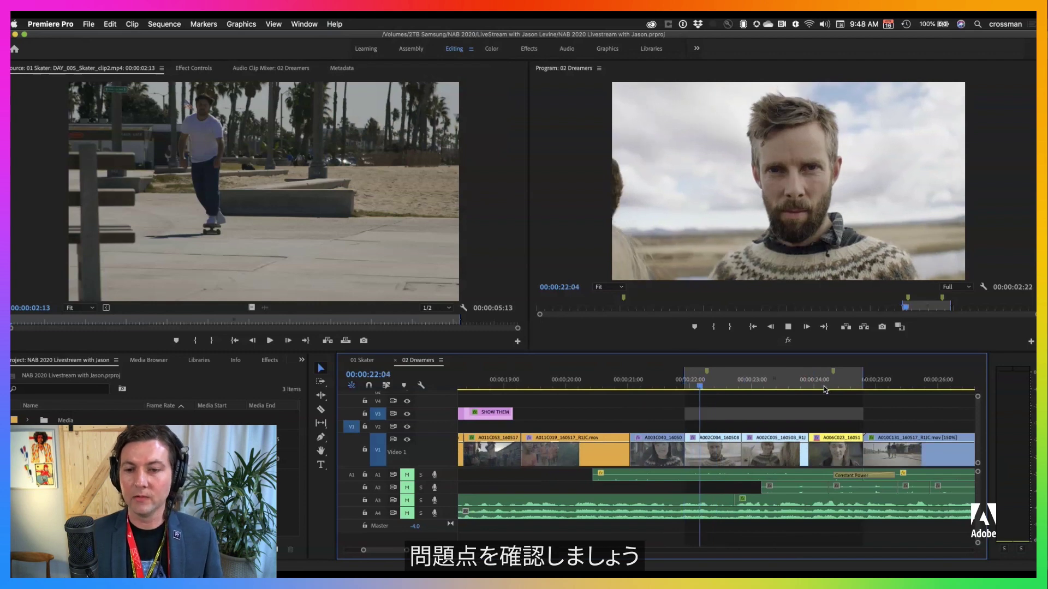
pyautogui.press('space')
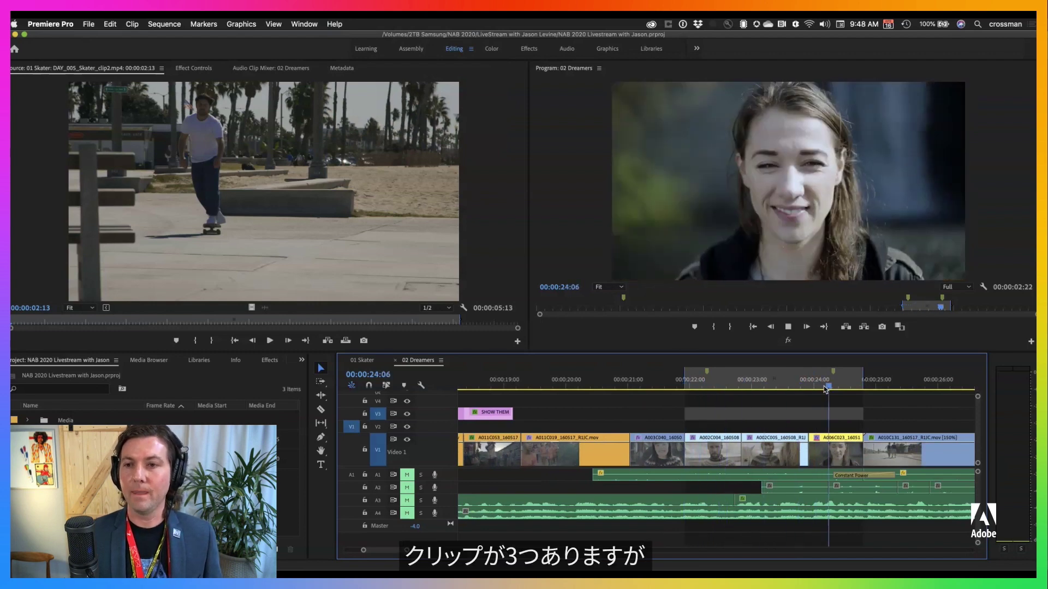
pyautogui.press('j')
pyautogui.press('space')
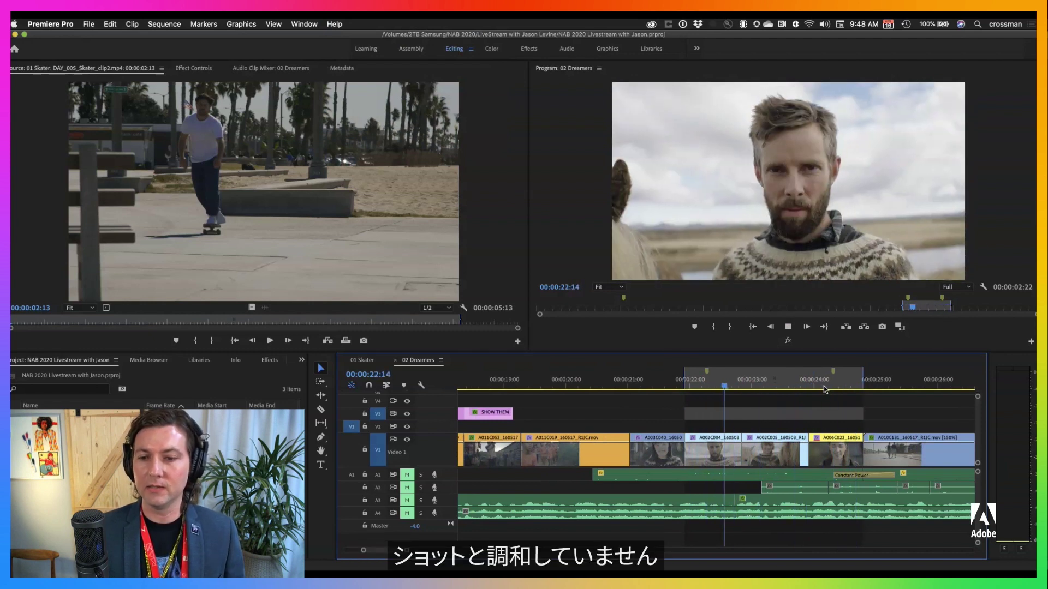
pyautogui.press('space')
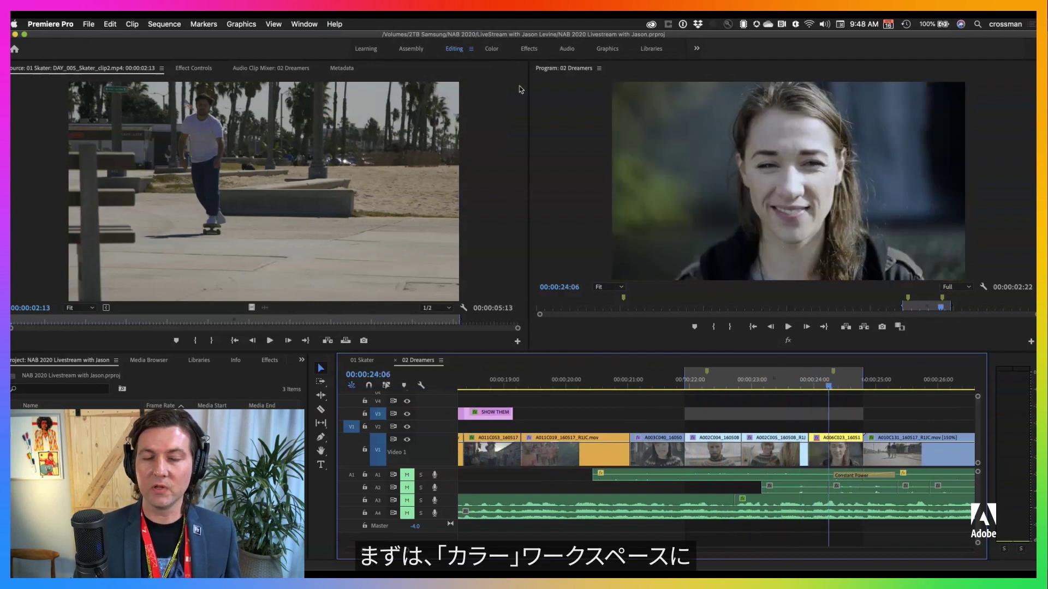
# Switch to the Color workspace and open the Basic Correction settings for the smiling woman's shot.
pyautogui.click(491, 49)
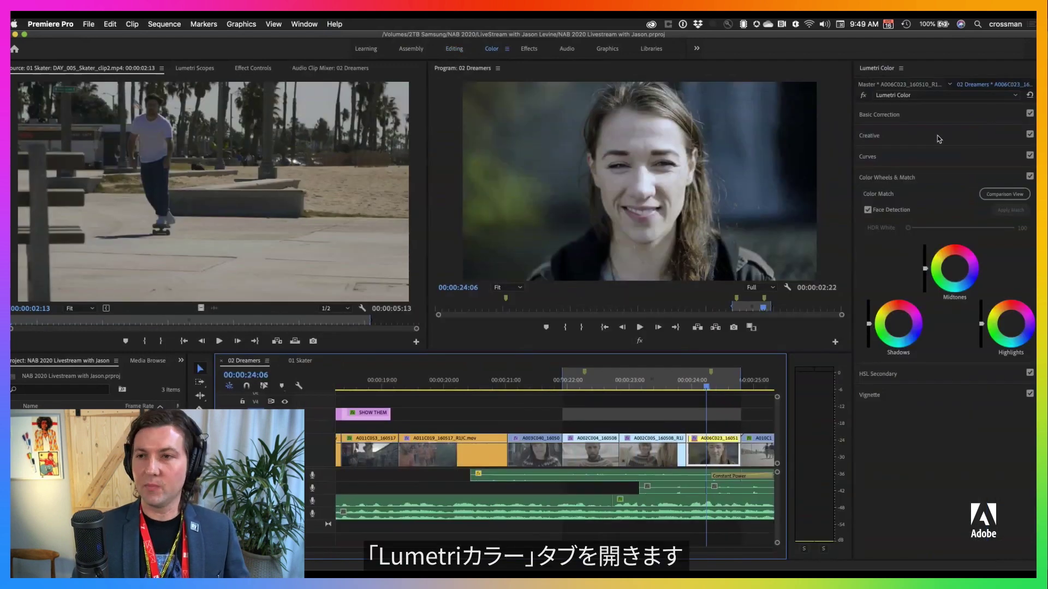
pyautogui.click(892, 116)
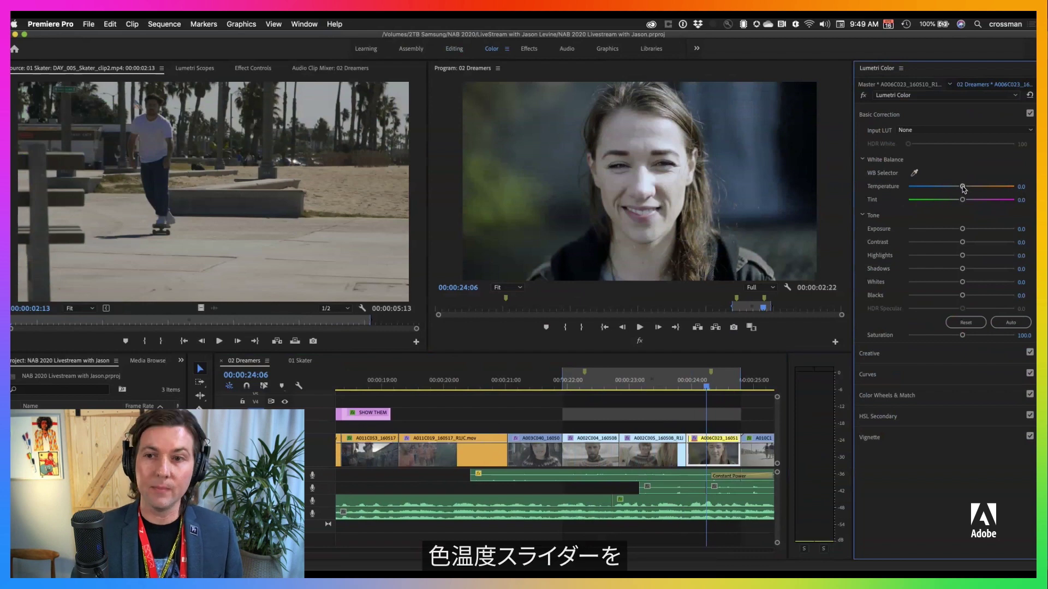
# Try warming the woman's shot with a Temperature of 45.2, check the frame, and reset the Temperature.
pyautogui.moveTo(964, 187); pyautogui.dragTo(986, 187)
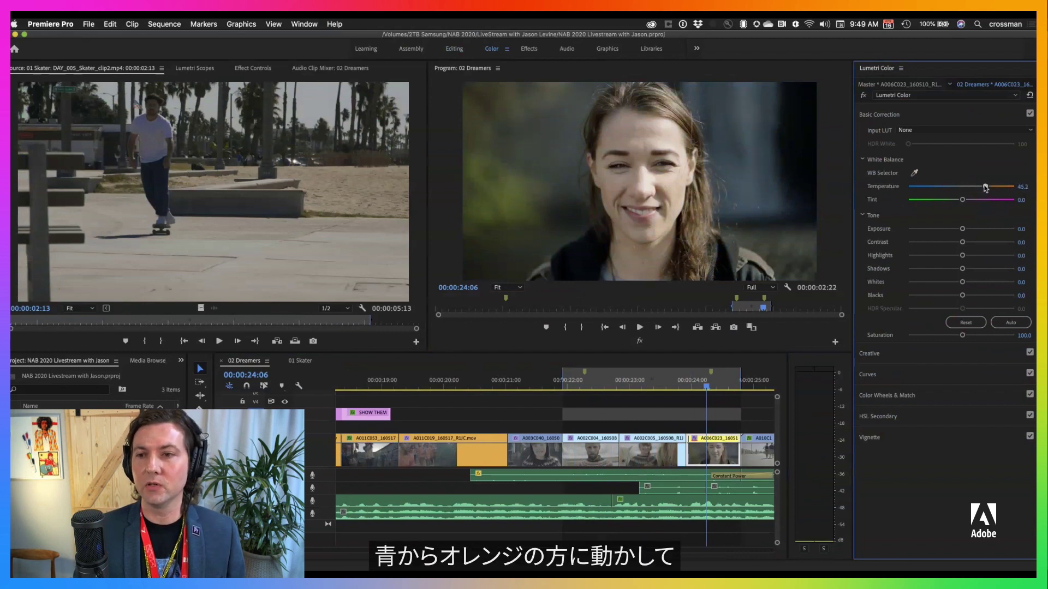
pyautogui.click(701, 387)
pyautogui.moveTo(694, 388)
pyautogui.mouseDown()
pyautogui.moveTo(652, 389)
pyautogui.moveTo(704, 388)
pyautogui.mouseUp()
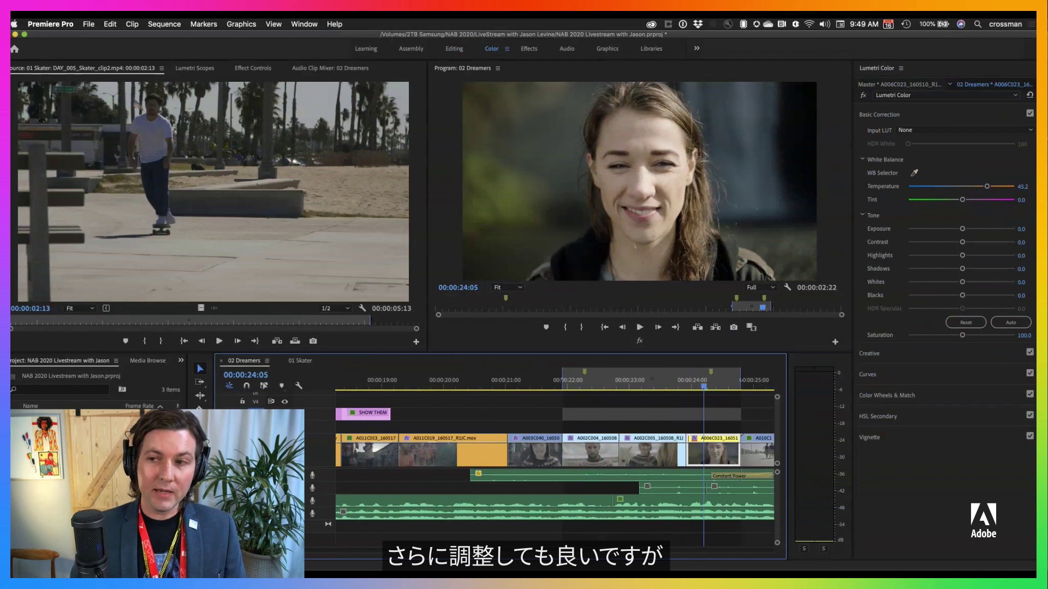
pyautogui.doubleClick(988, 187)
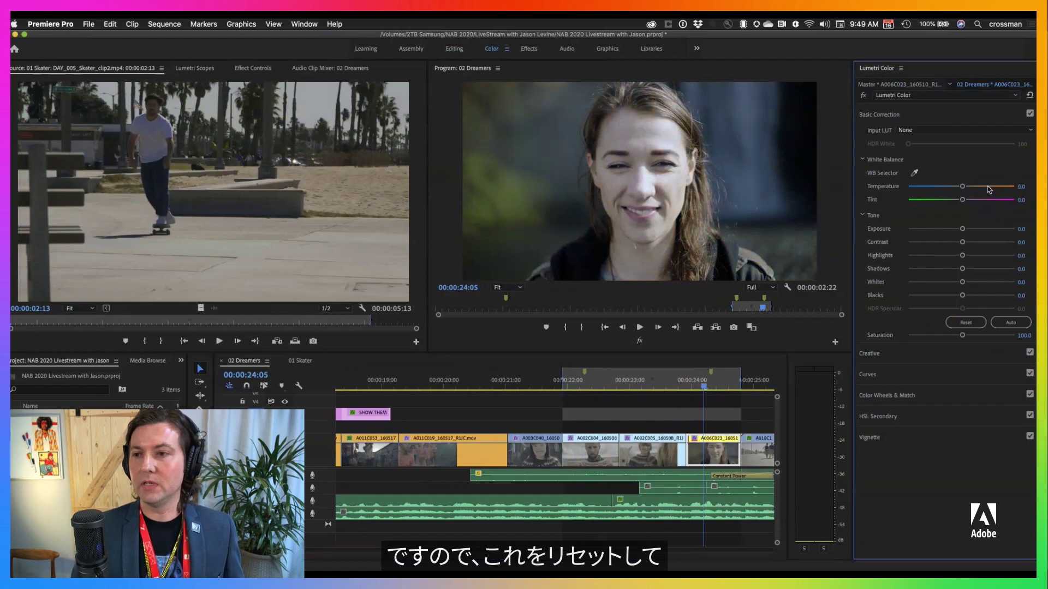
# Set up a color match comparison with the bearded man at 00:00:22:14 as reference and the woman's frame at 00:00:24:13 as current.
pyautogui.click(890, 397)
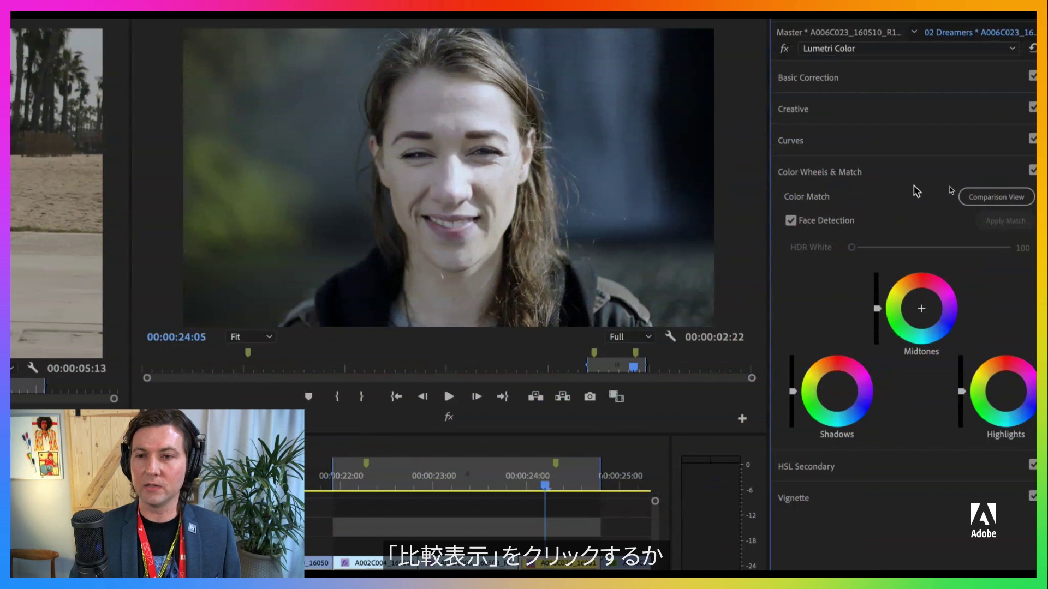
pyautogui.click(616, 397)
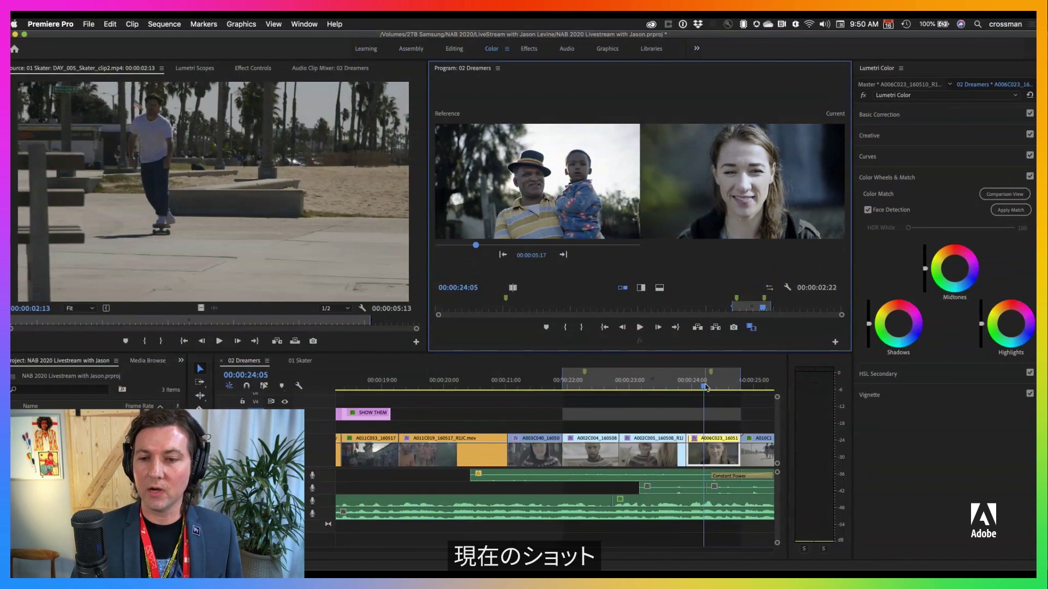
pyautogui.moveTo(720, 386)
pyautogui.mouseDown()
pyautogui.moveTo(696, 387)
pyautogui.moveTo(725, 388)
pyautogui.mouseUp()
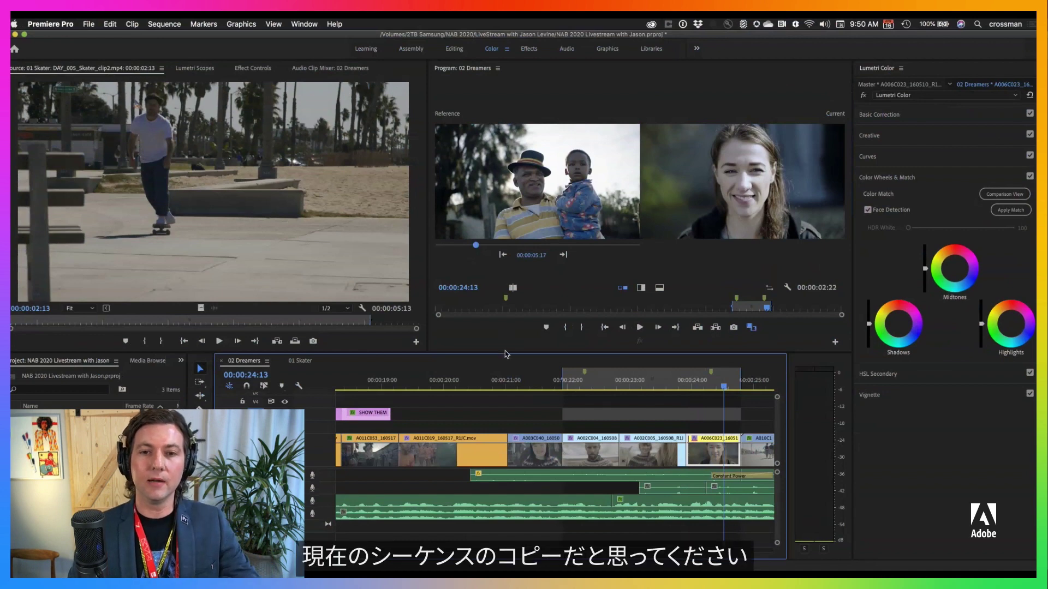
pyautogui.moveTo(476, 247); pyautogui.dragTo(589, 250)
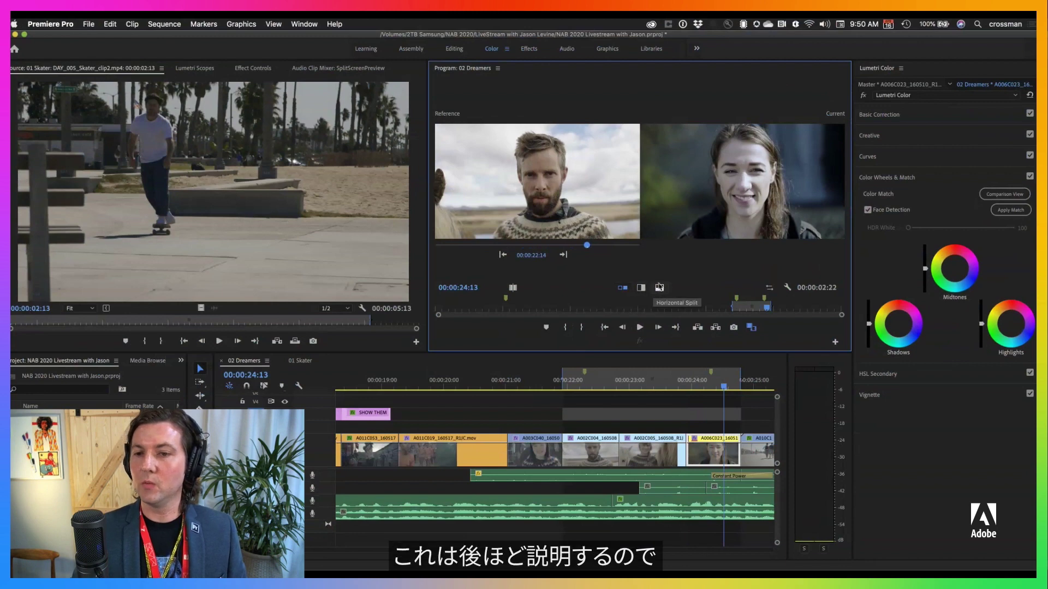
# Apply the color match to the woman's shot with Face Detection on, leave Comparison View, and play back the marked section.
pyautogui.click(1012, 211)
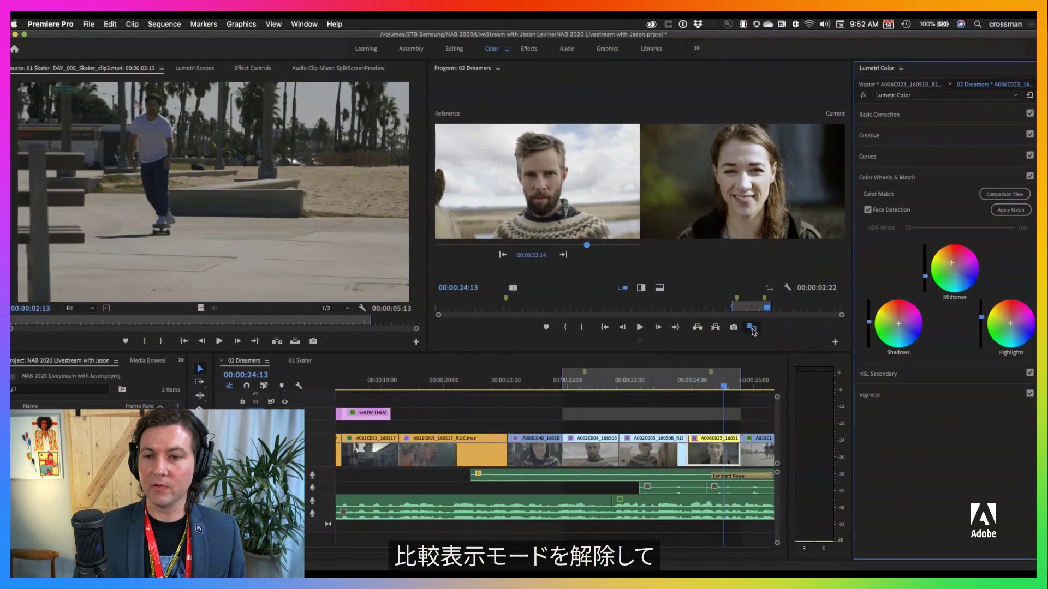
pyautogui.click(713, 354)
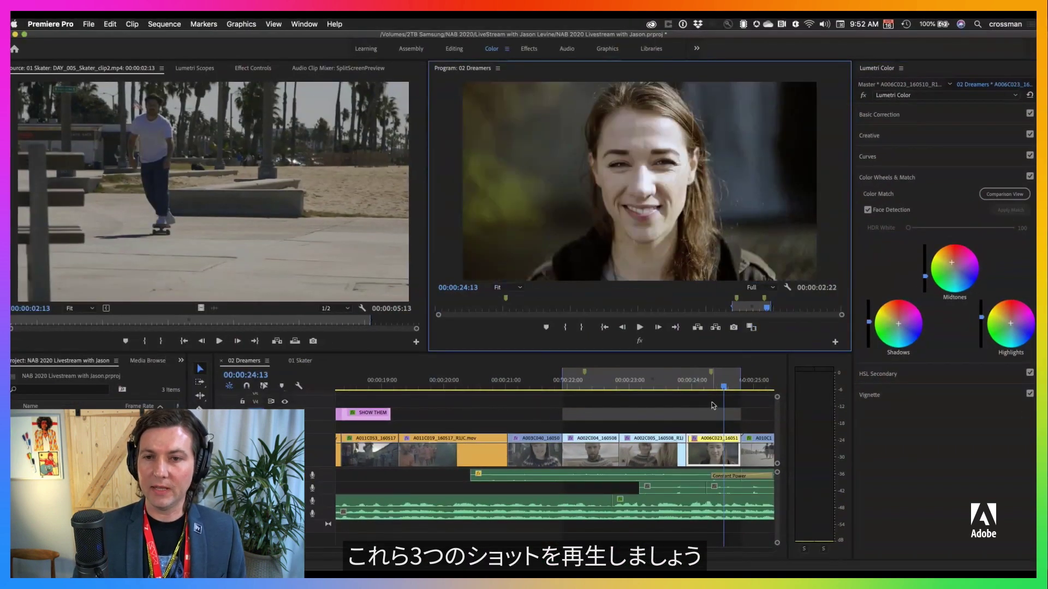
pyautogui.hotkey('ctrl', 'shift', 'space')
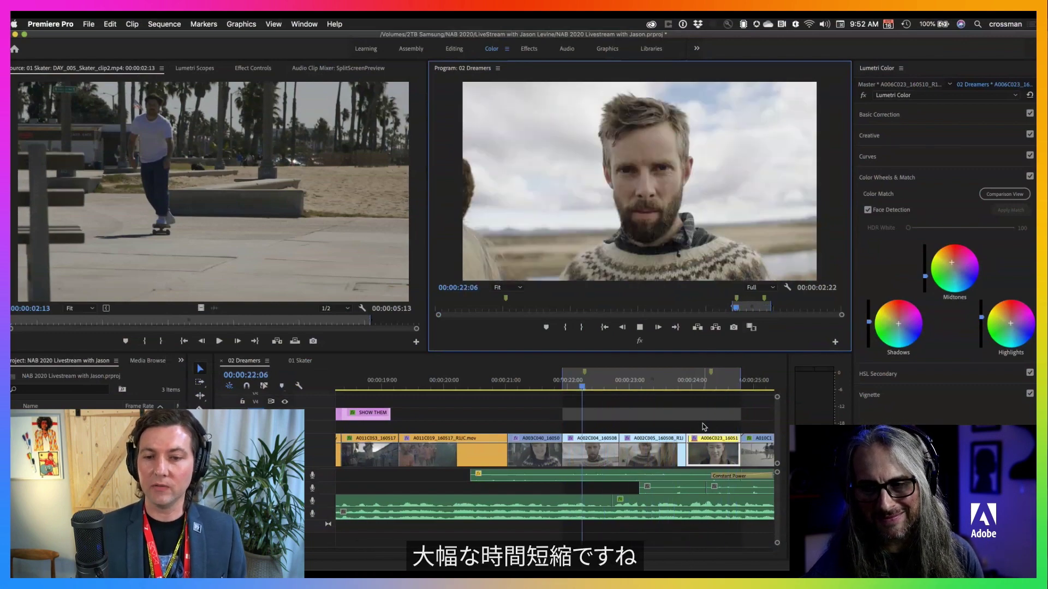
pyautogui.click(702, 385)
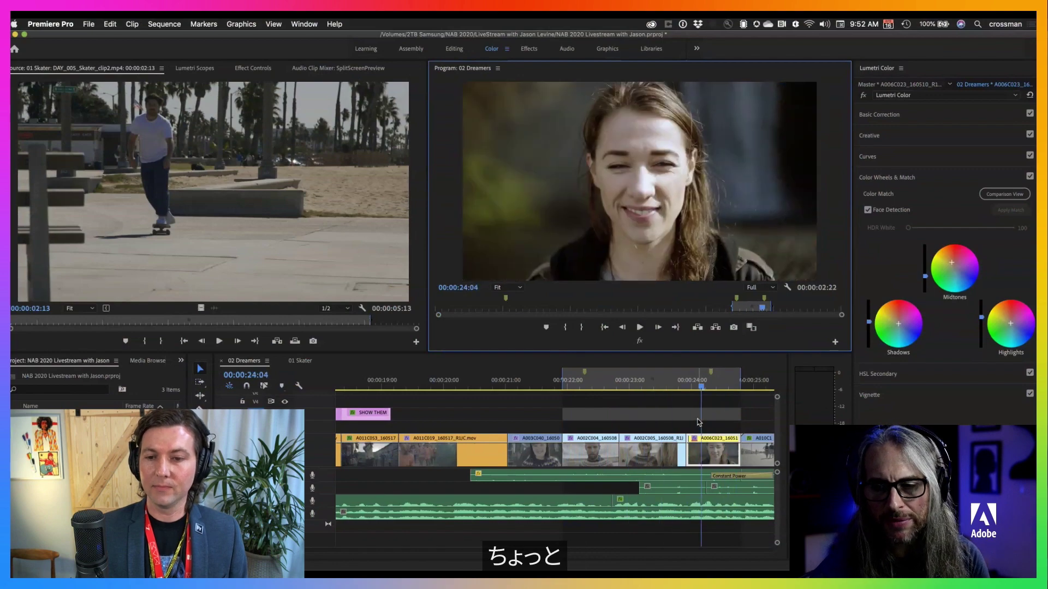
pyautogui.click(706, 385)
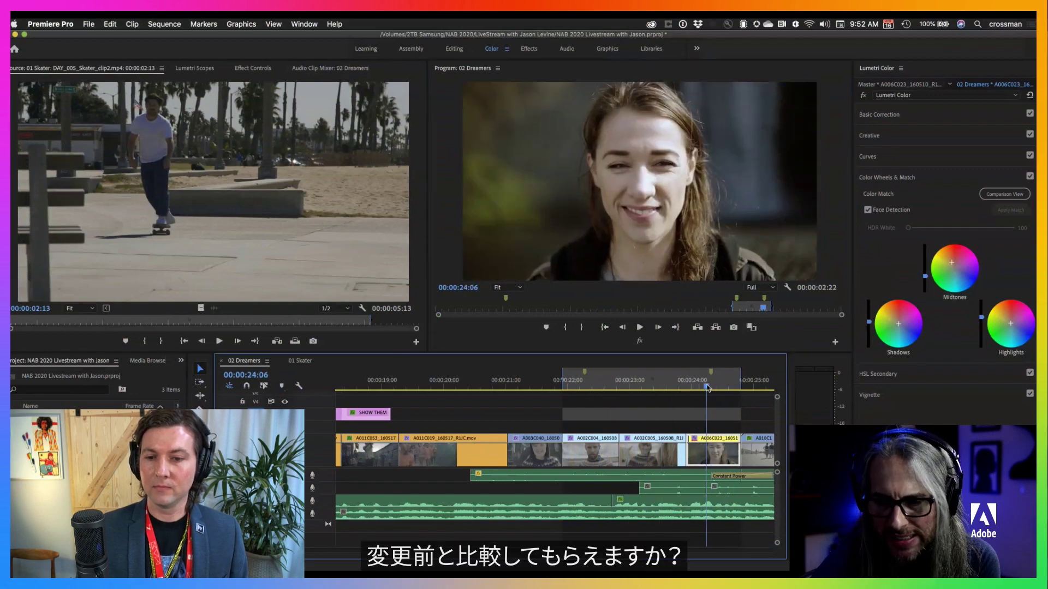
# Compare the woman's shot before and after with the Lumetri Color effect bypassed, using side-by-side and vertical split views.
pyautogui.click(752, 328)
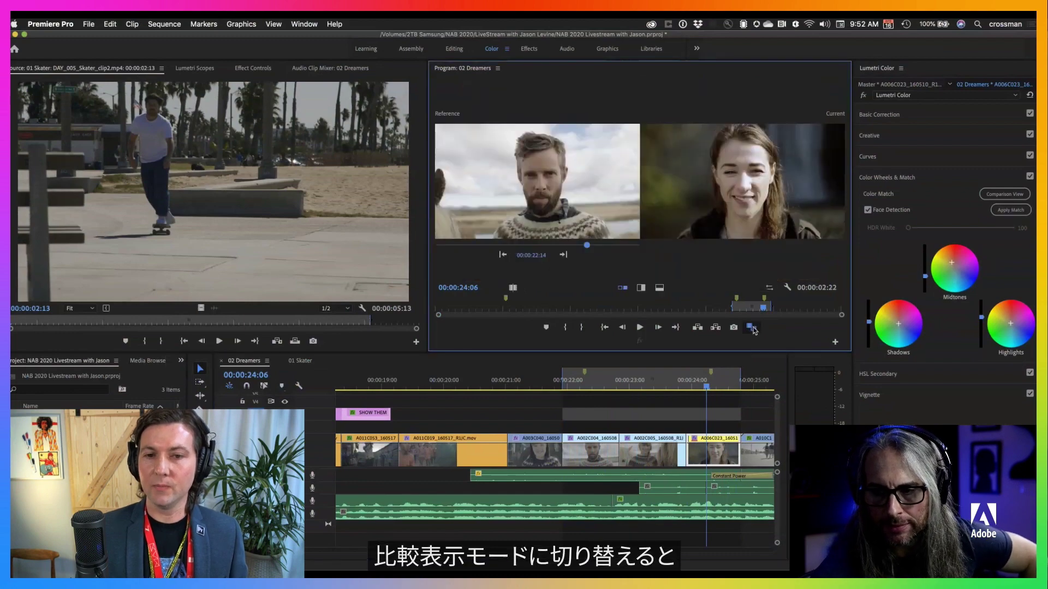
pyautogui.click(513, 288)
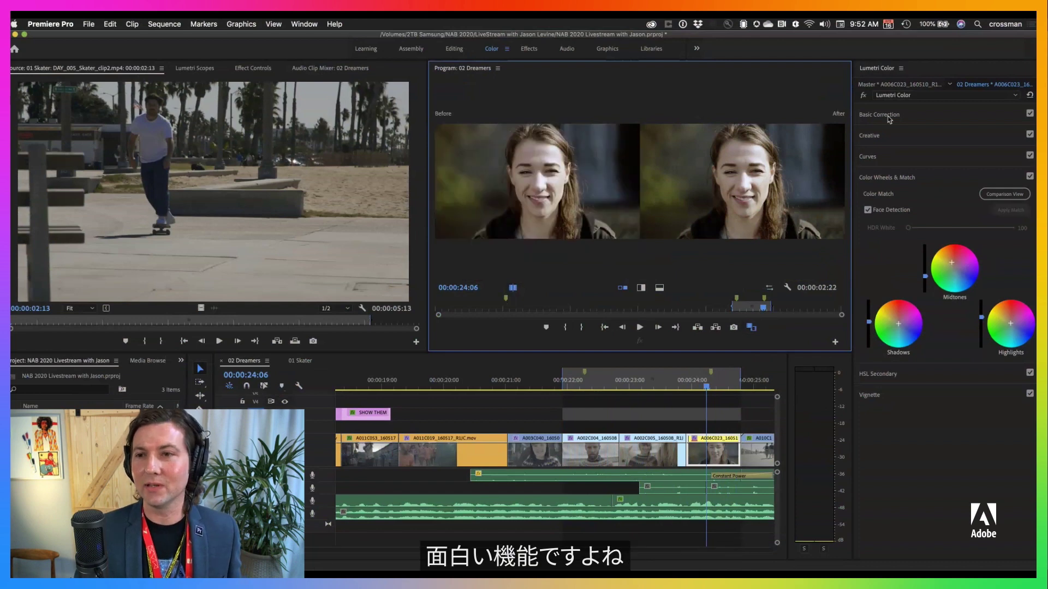
pyautogui.click(863, 95)
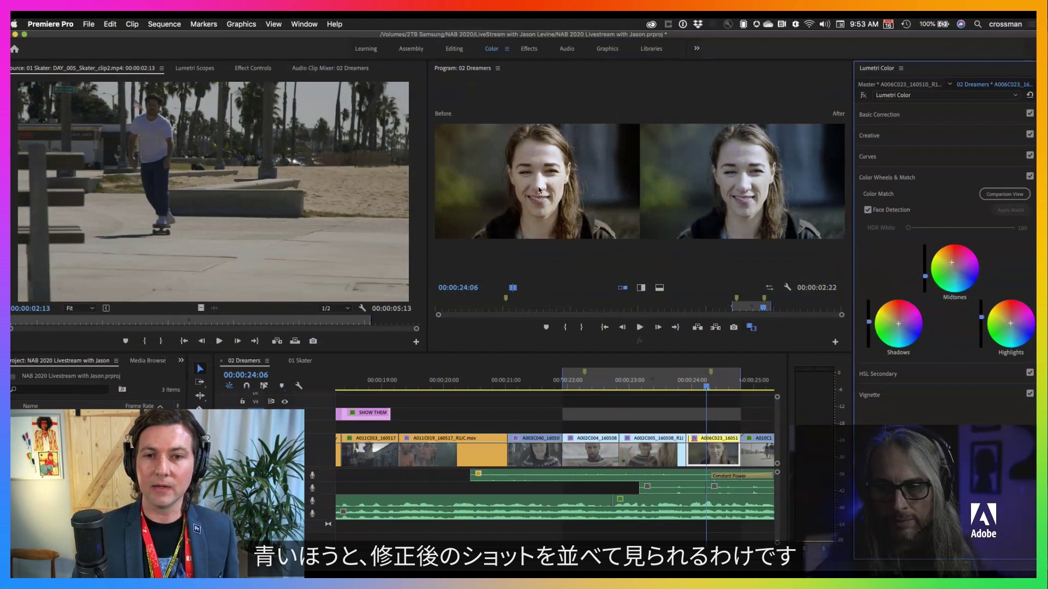
pyautogui.click(642, 289)
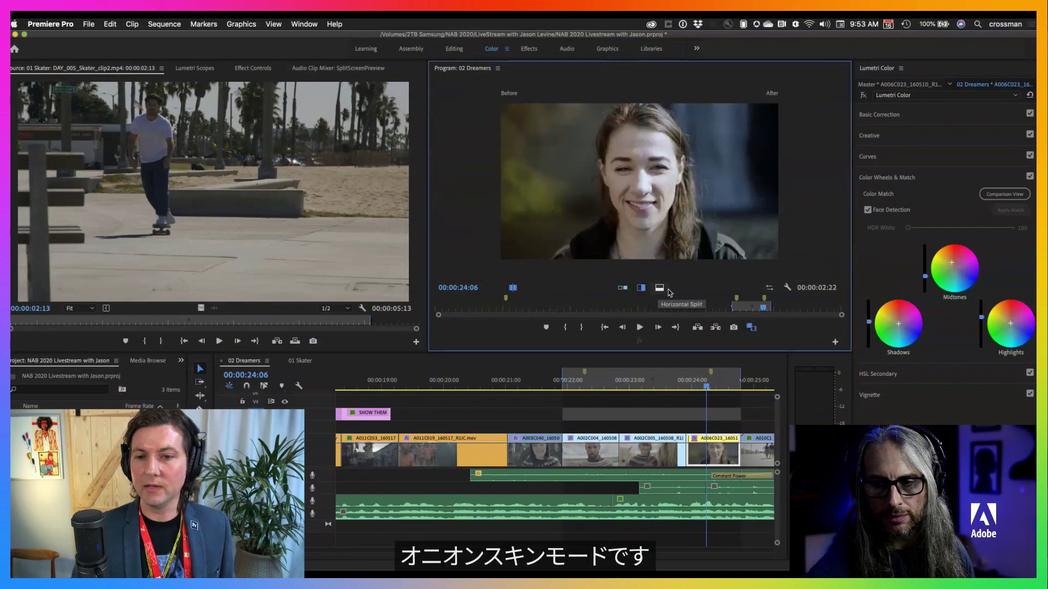
pyautogui.moveTo(643, 214)
pyautogui.mouseDown()
pyautogui.moveTo(738, 207)
pyautogui.moveTo(644, 186)
pyautogui.moveTo(639, 210)
pyautogui.moveTo(526, 211)
pyautogui.moveTo(646, 206)
pyautogui.mouseUp()
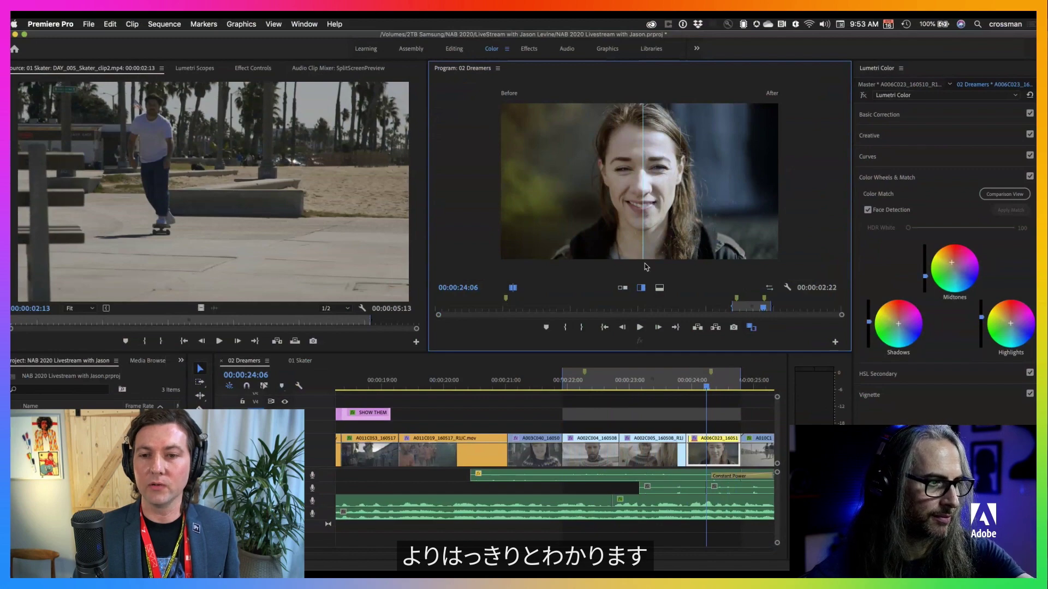
pyautogui.click(643, 288)
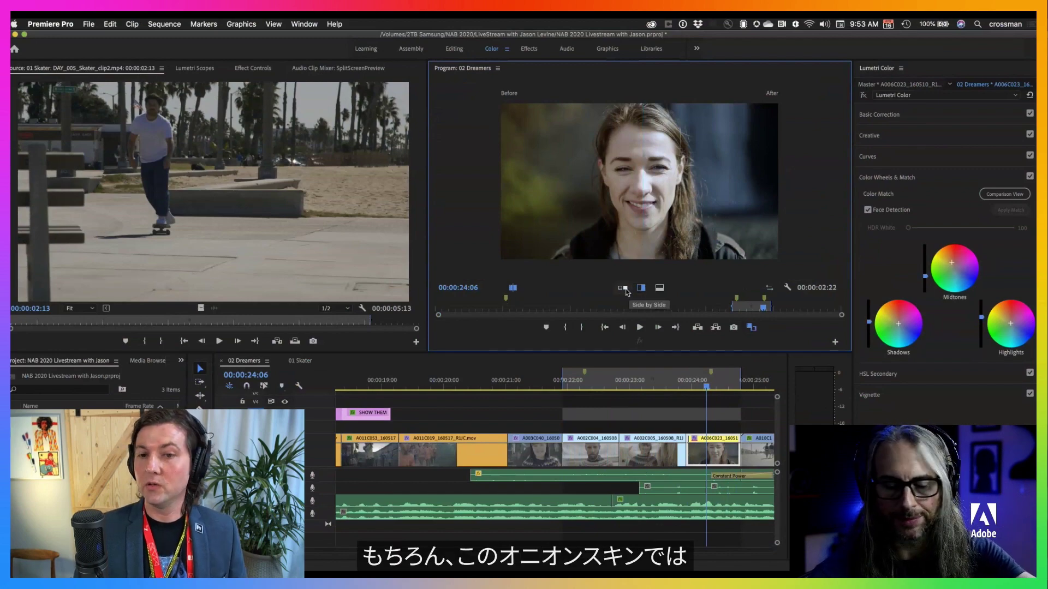
# Compare the reference frame of the bearded man with the woman's shot using vertical and horizontal splits.
pyautogui.click(513, 288)
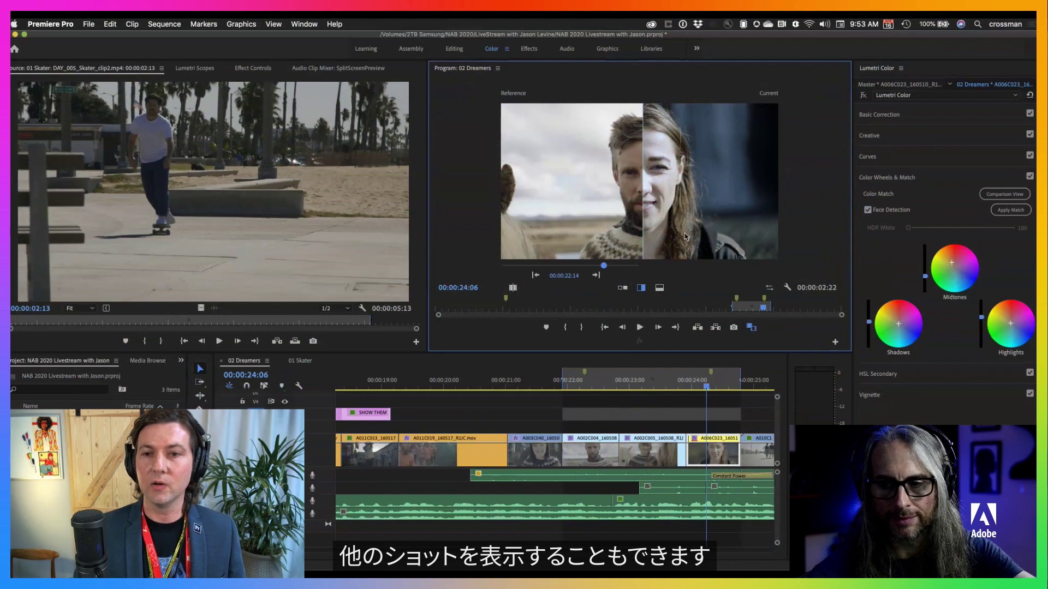
pyautogui.moveTo(643, 222)
pyautogui.mouseDown()
pyautogui.moveTo(624, 222)
pyautogui.moveTo(643, 225)
pyautogui.mouseUp()
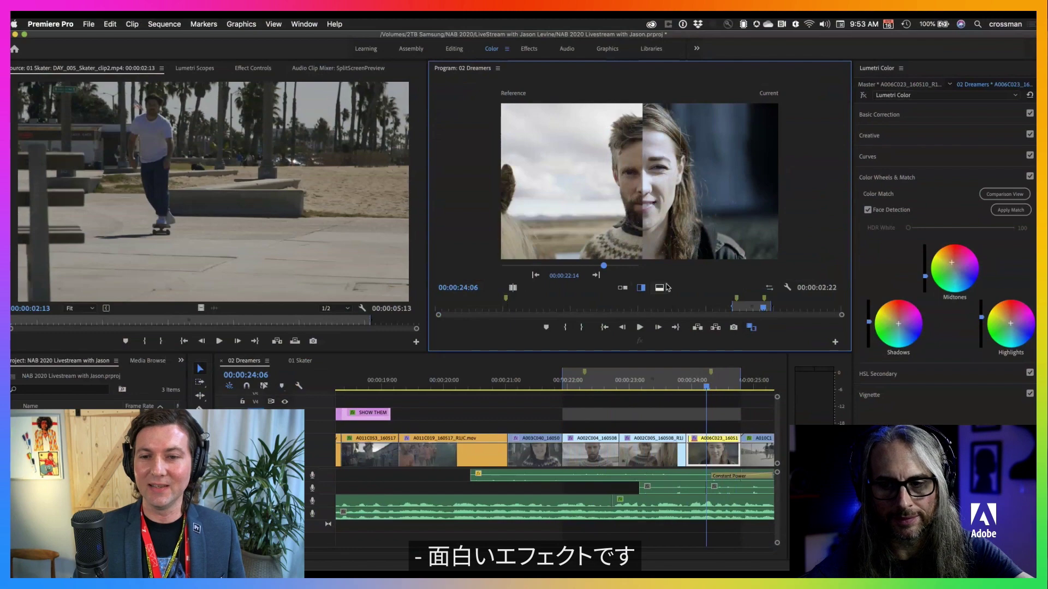
pyautogui.click(659, 288)
pyautogui.moveTo(684, 183); pyautogui.dragTo(685, 155)
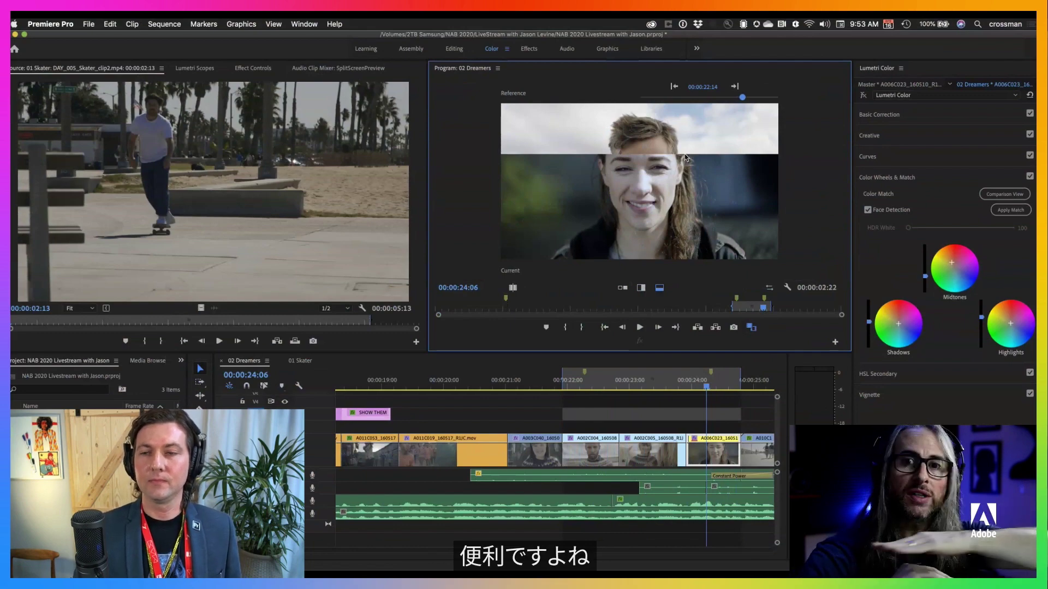
pyautogui.click(641, 288)
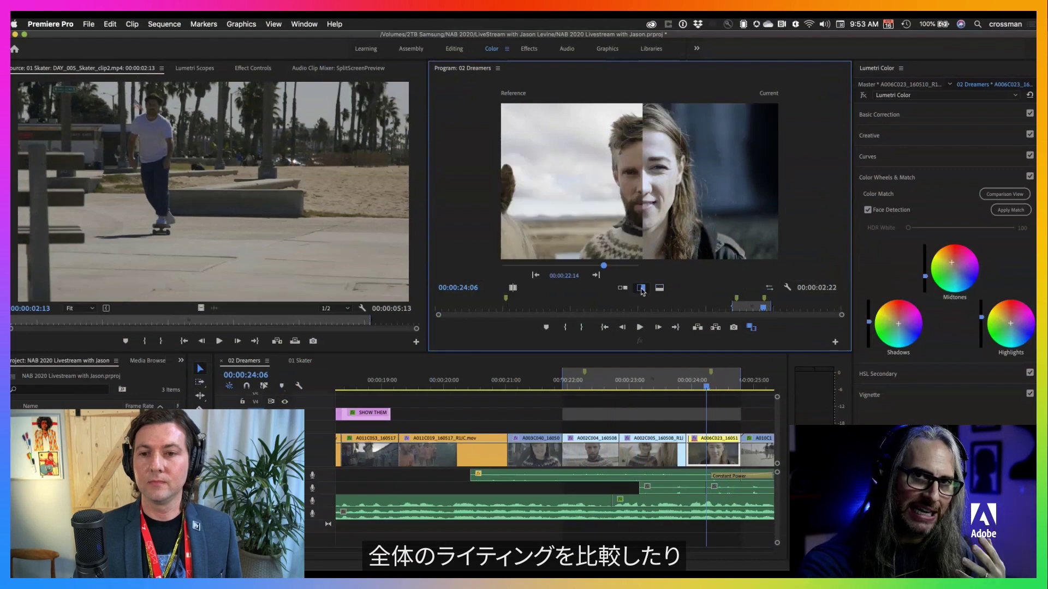
# Return Comparison View to the side-by-side layout and re-enable the Lumetri Color effect on the woman's shot.
pyautogui.click(751, 328)
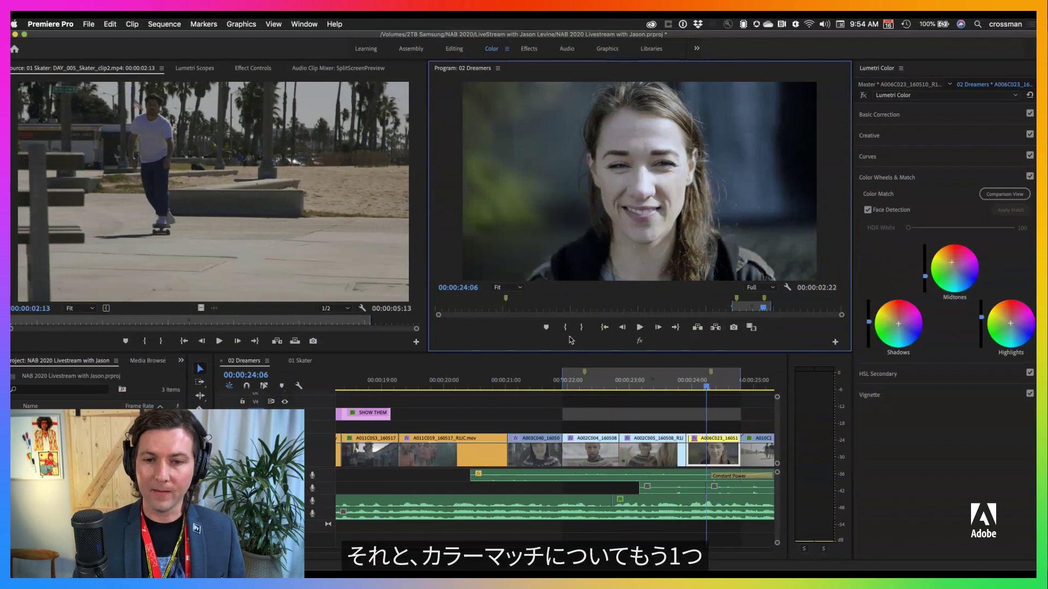
pyautogui.click(752, 327)
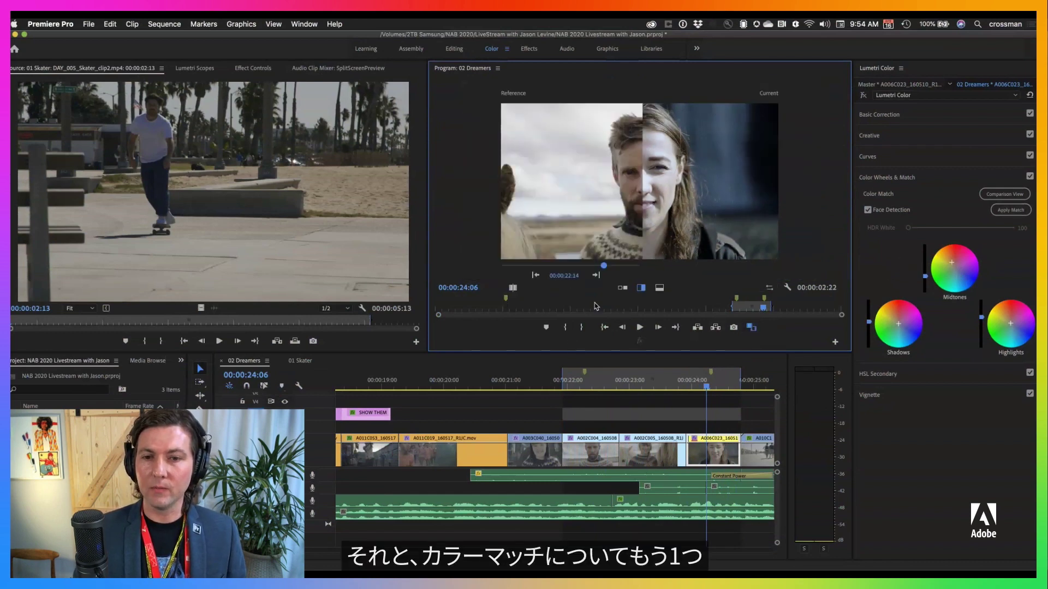
pyautogui.click(622, 288)
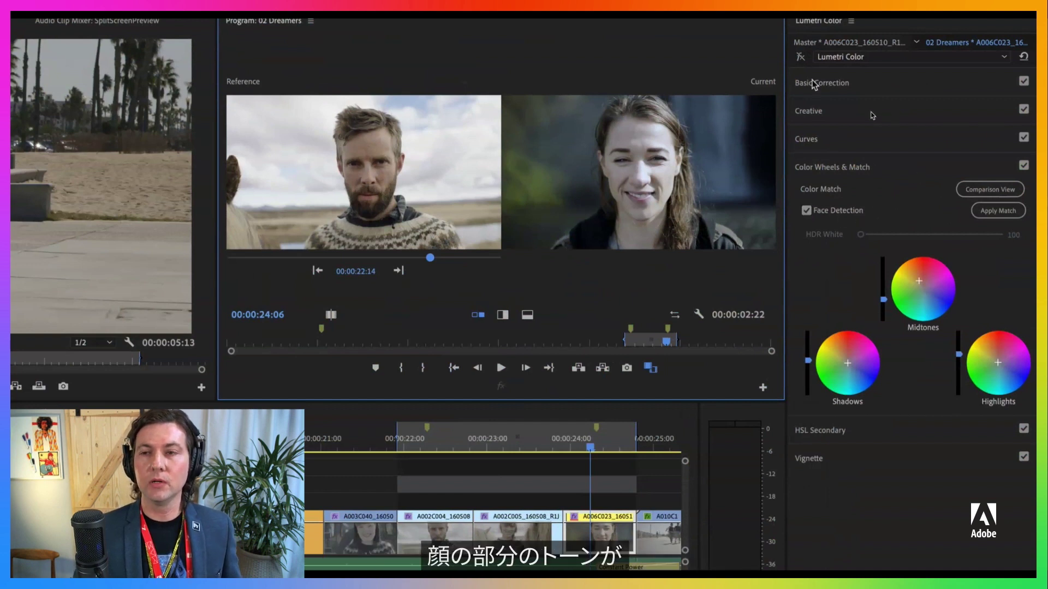
pyautogui.click(801, 66)
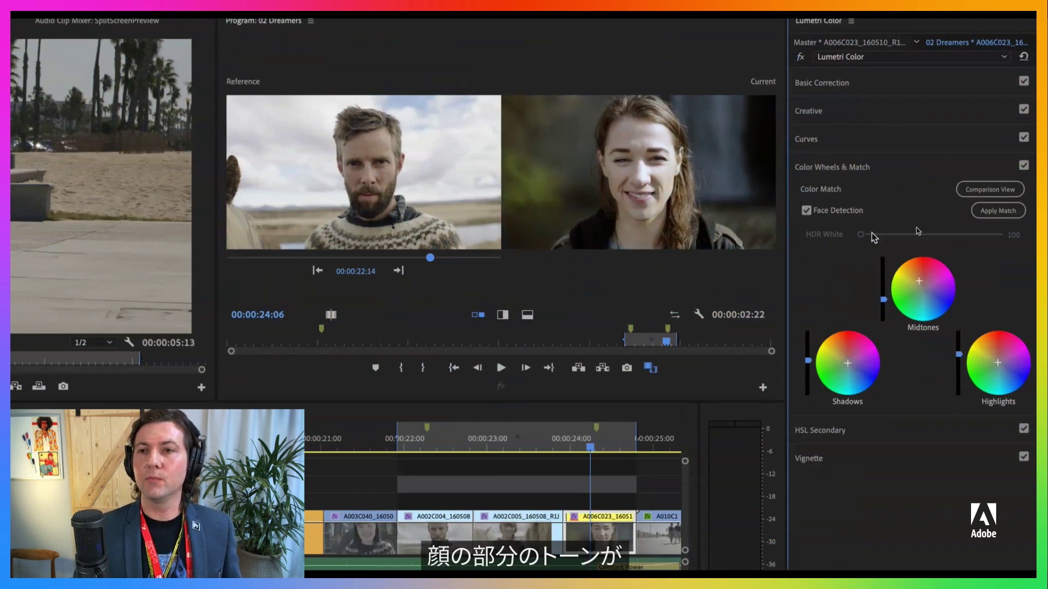
# Match the woman's shot with Face Detection off, reapply the match with it on, and move the playhead to 00:00:23:19.
pyautogui.click(806, 211)
pyautogui.click(998, 211)
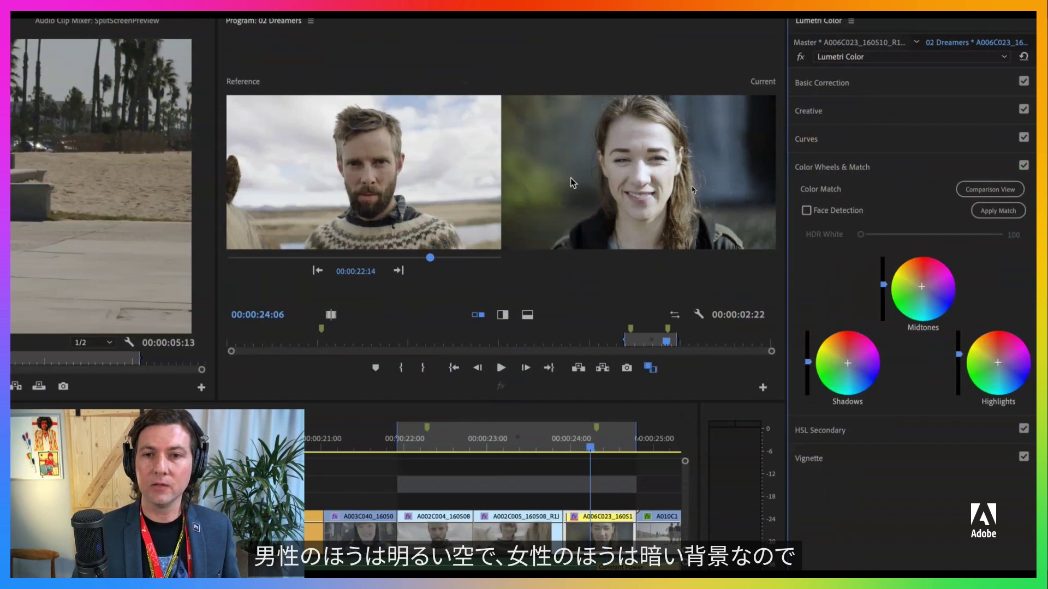
pyautogui.click(807, 211)
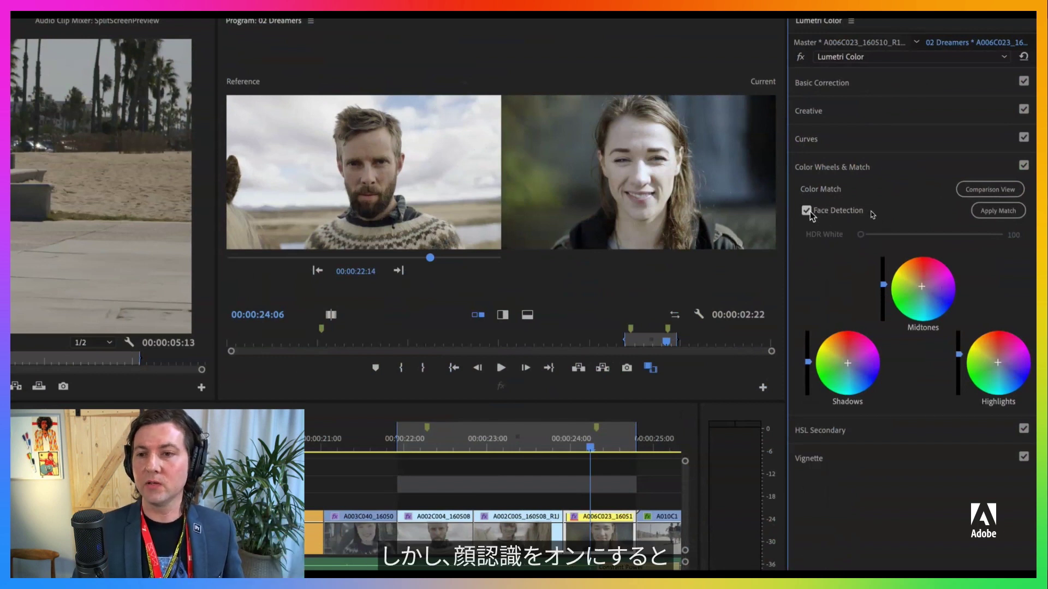
pyautogui.click(1004, 212)
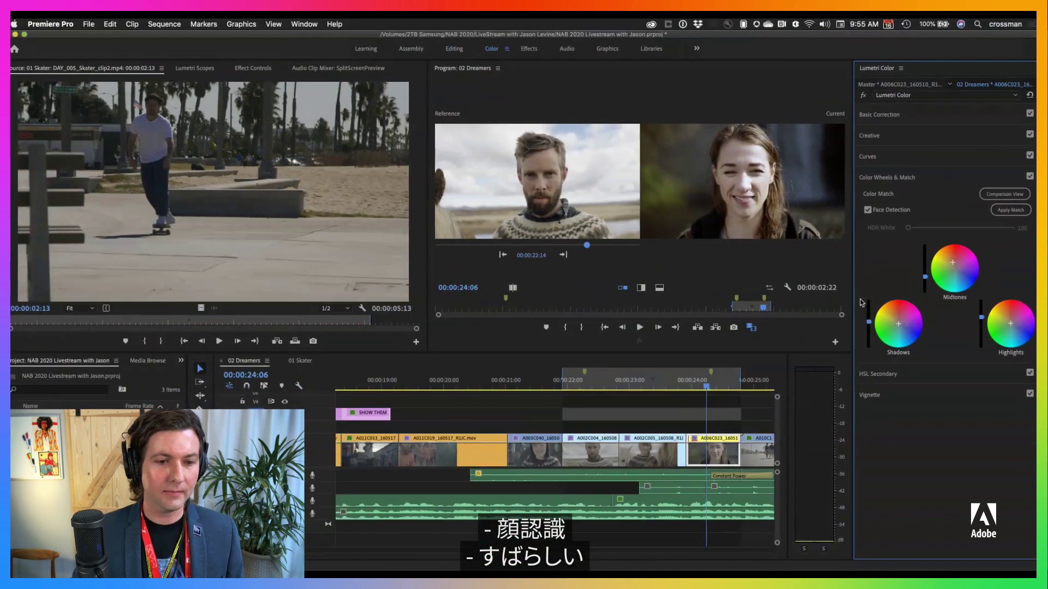
pyautogui.moveTo(706, 386); pyautogui.dragTo(675, 386)
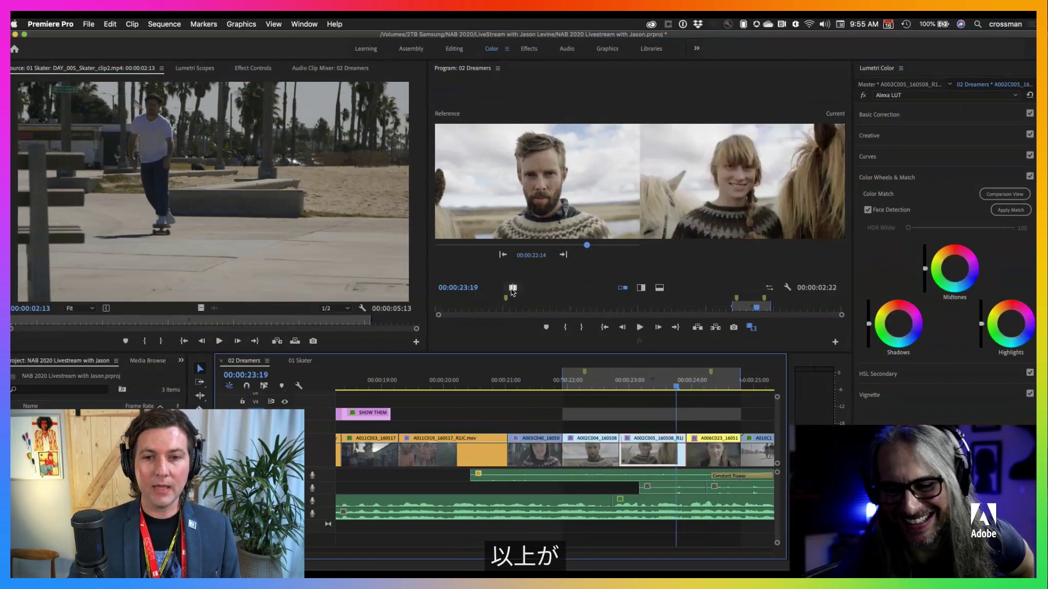
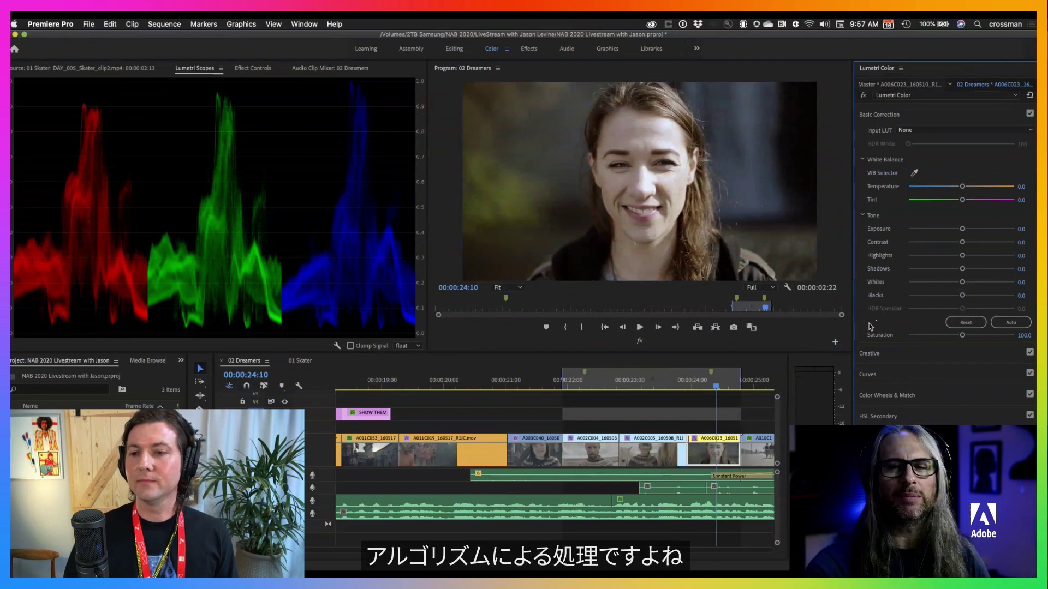
# Try the automatic tone correction on the woman's shot and collapse the Basic Correction settings.
pyautogui.click(1010, 324)
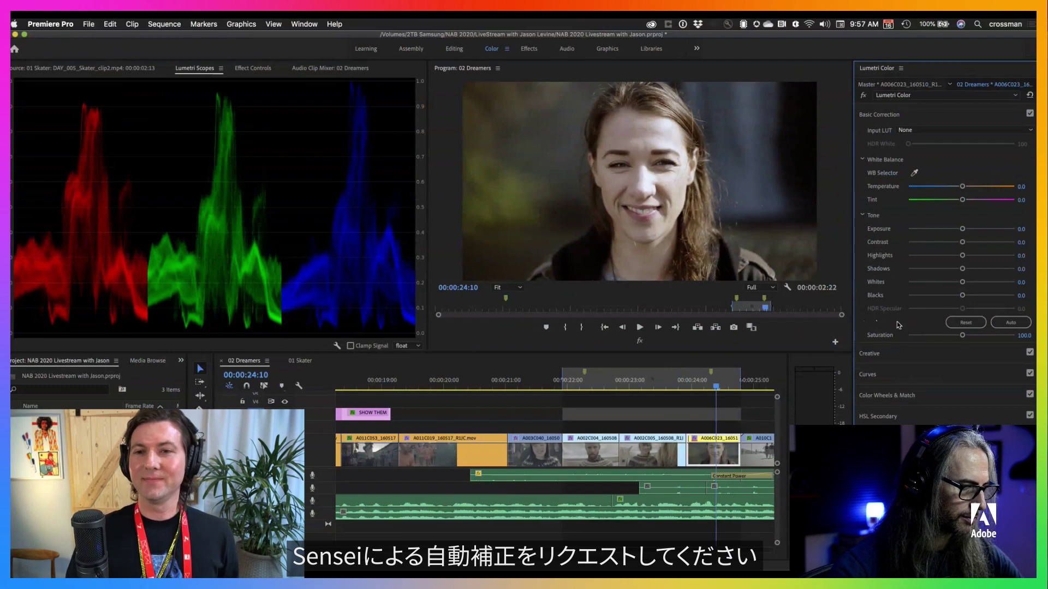
pyautogui.click(895, 114)
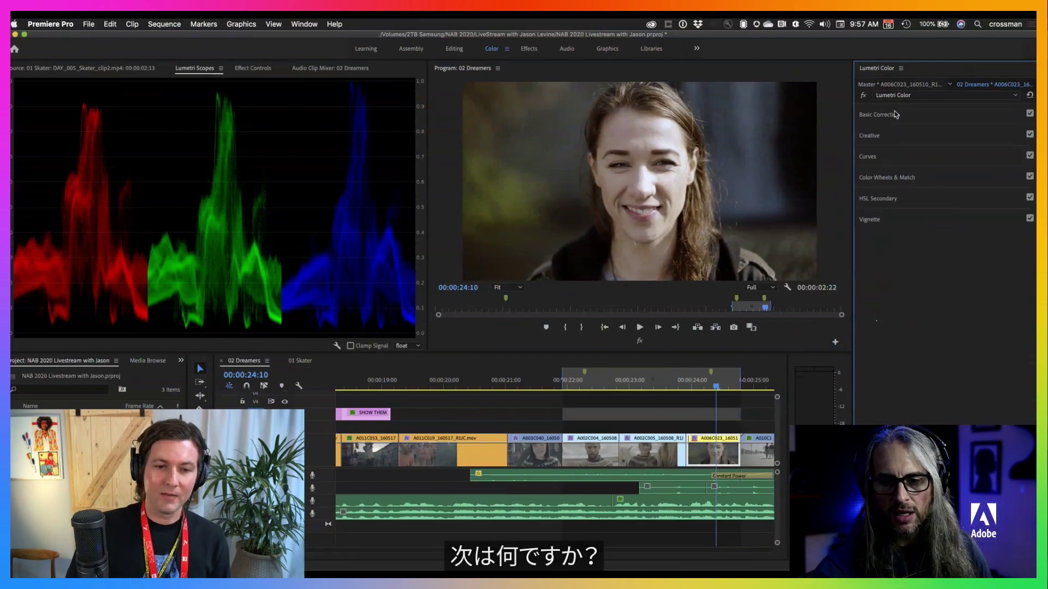
# Switch the timeline to the 01 Skater sequence and clear the clip selection.
pyautogui.click(302, 362)
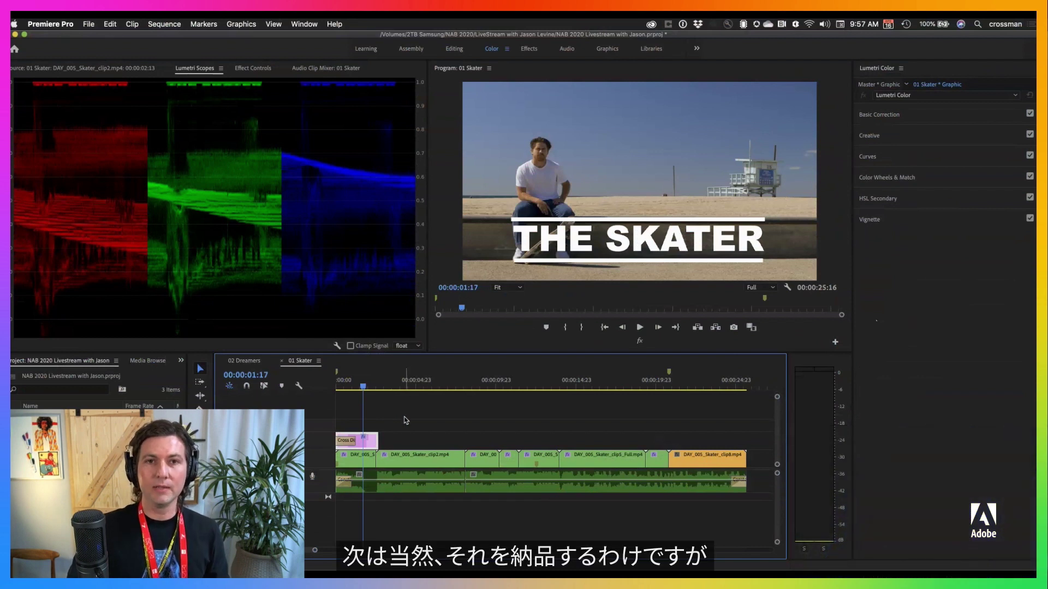
pyautogui.click(369, 407)
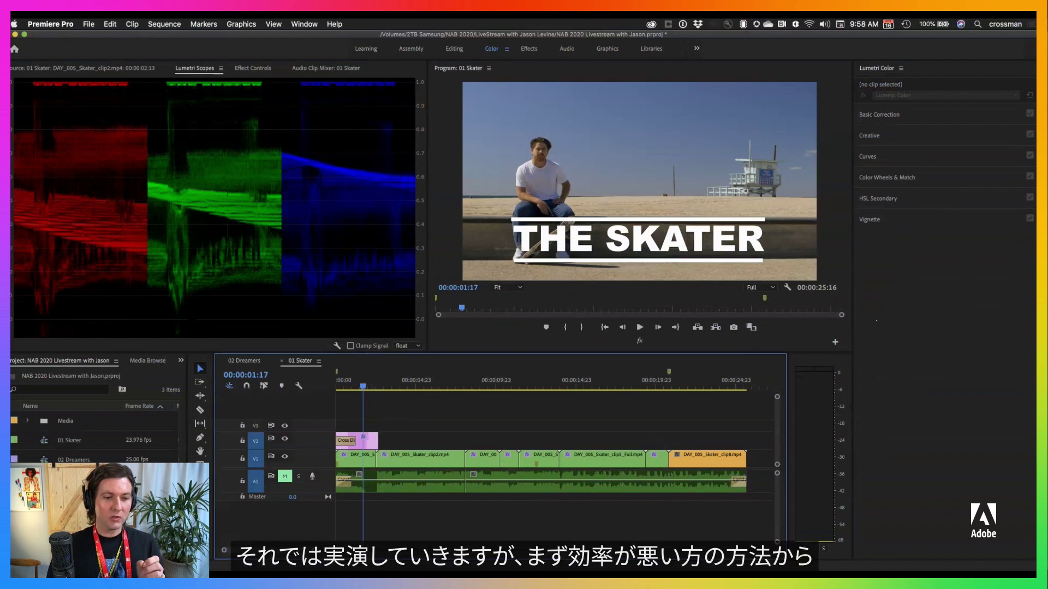
# Duplicate the 01 Skater sequence in the project and open the copy in the timeline.
pyautogui.click(45, 443)
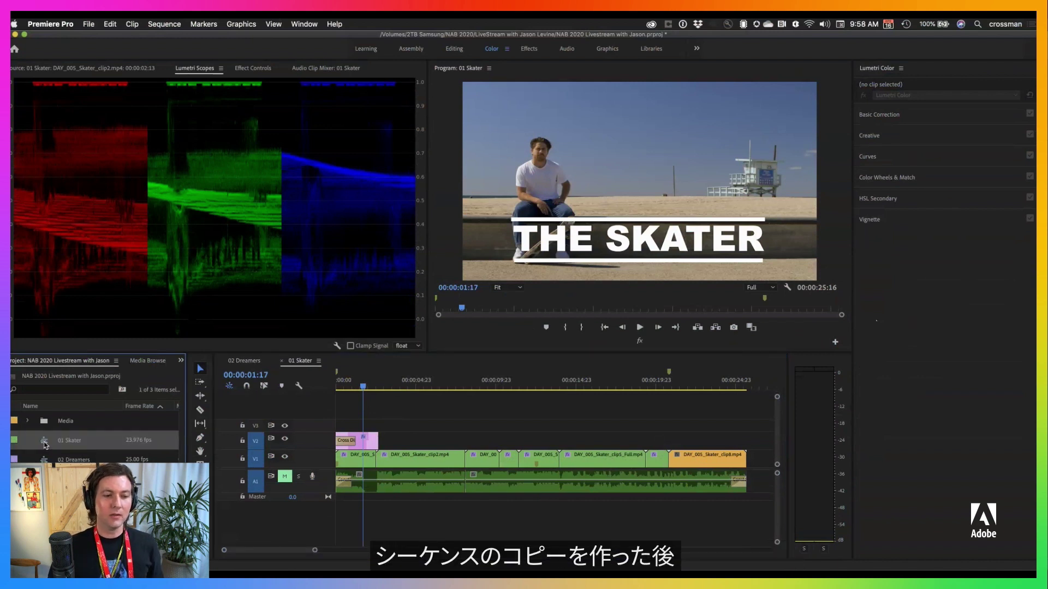
pyautogui.rightClick(45, 444)
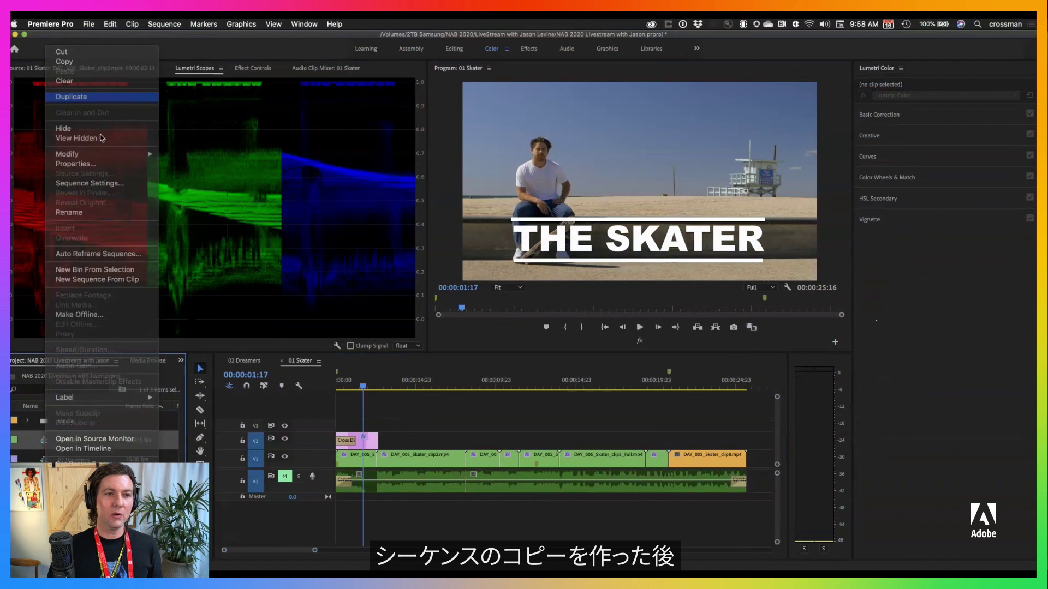
pyautogui.click(71, 97)
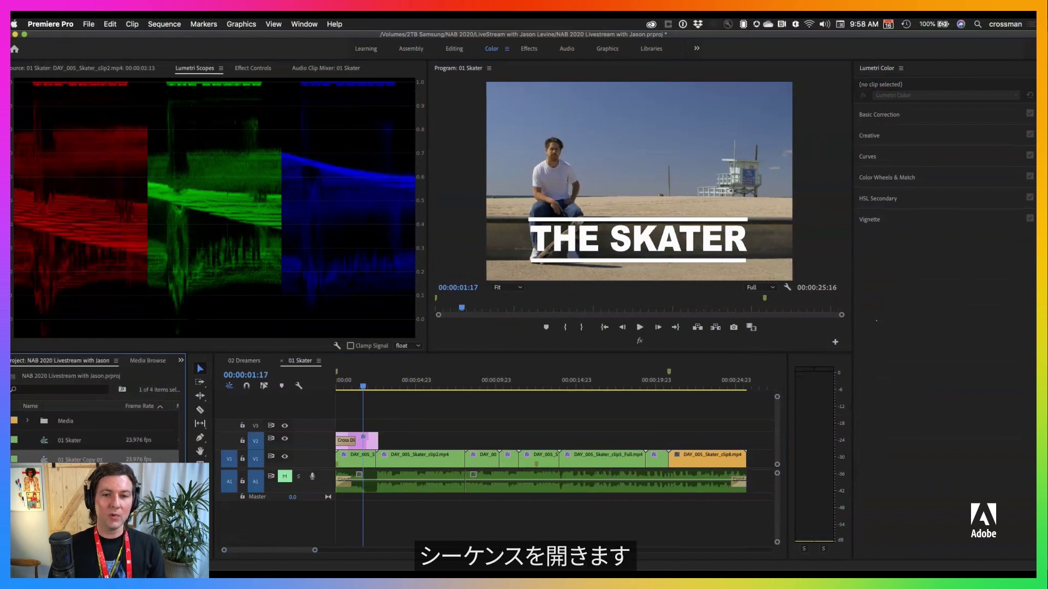
pyautogui.doubleClick(44, 460)
# Set the copied sequence's horizontal frame size to 607 and accept deleting all its previews.
pyautogui.click(170, 27)
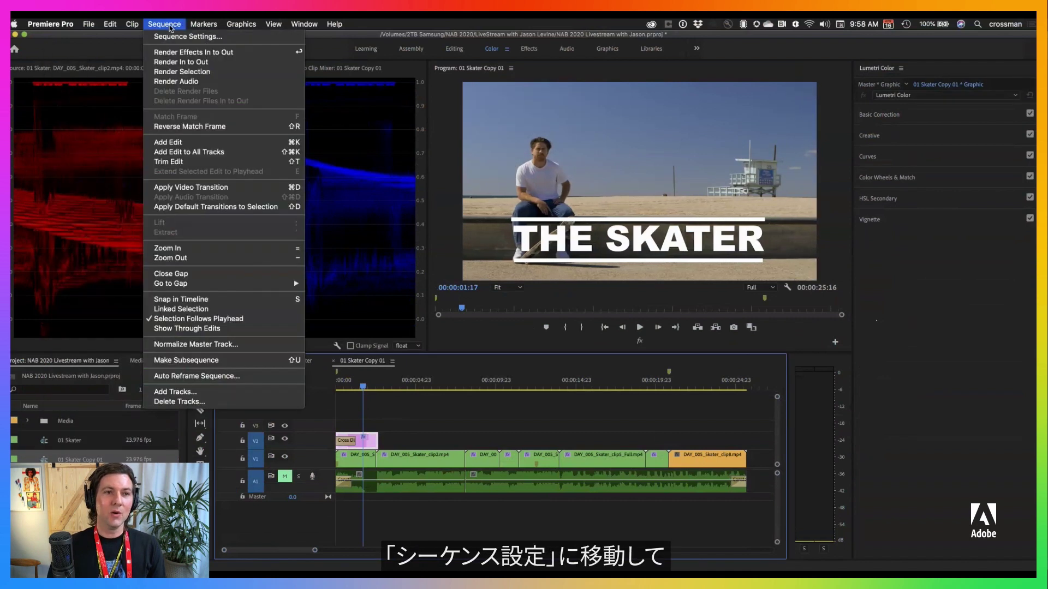
pyautogui.click(186, 36)
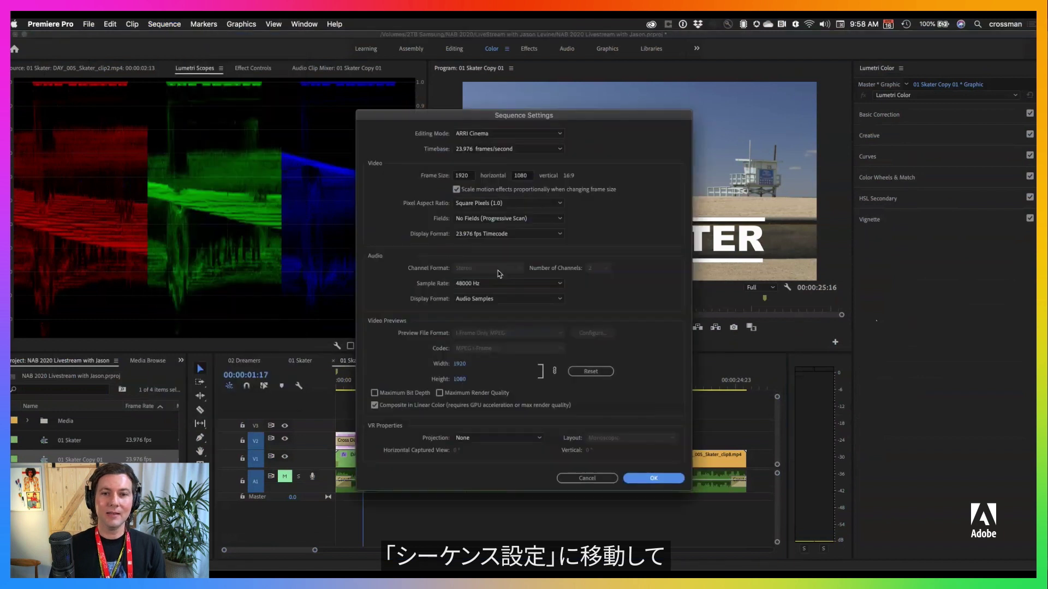
pyautogui.click(458, 176)
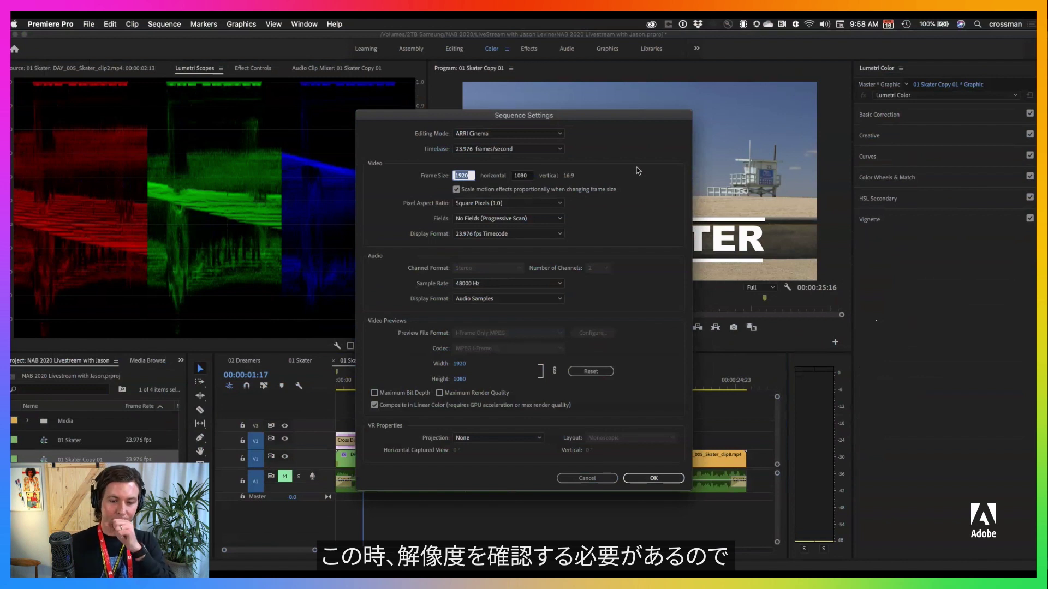
pyautogui.write('607')
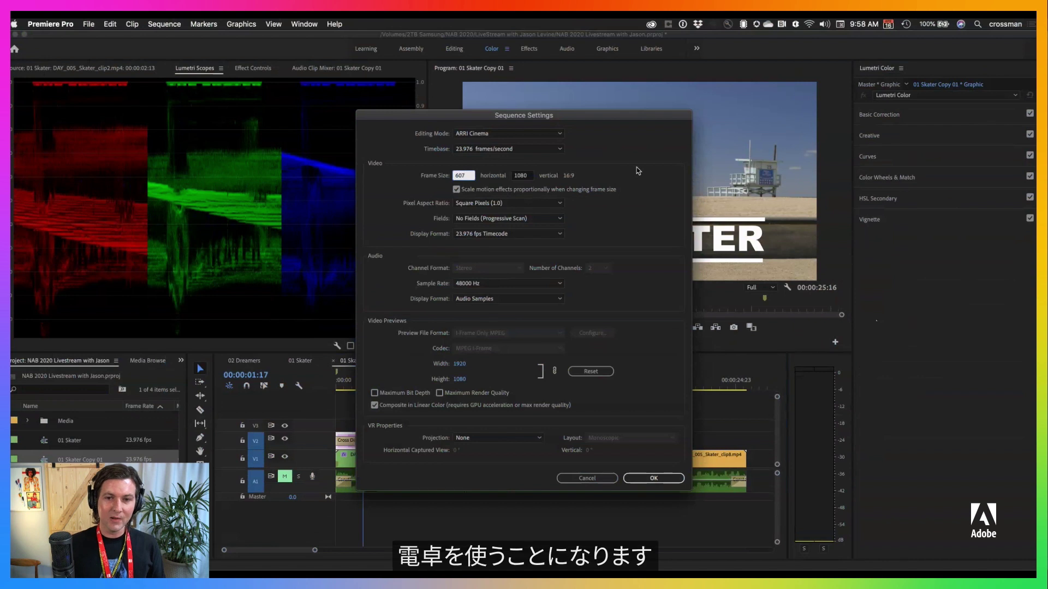
pyautogui.press('Tab')
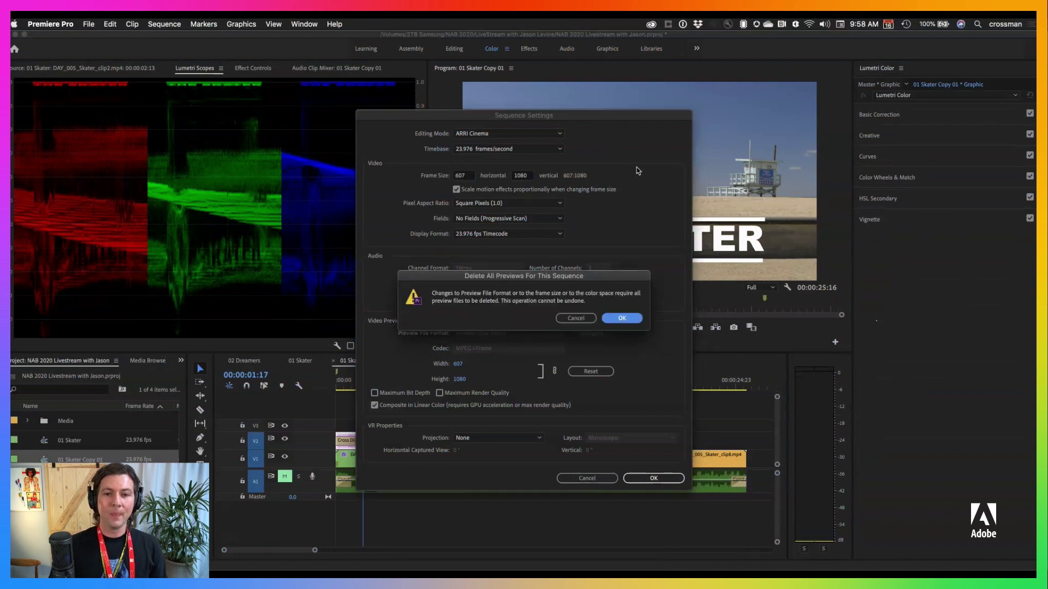
pyautogui.click(619, 318)
pyautogui.press('Return')
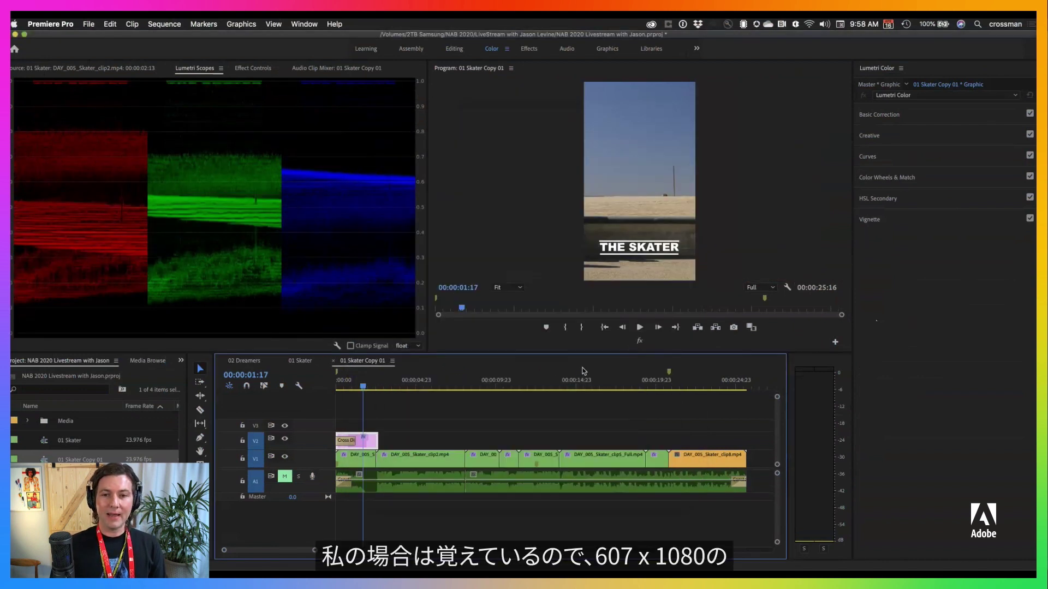
# Shift the opening clip of the copied sequence horizontally to position 797.5 to bring the seated skater into frame.
pyautogui.click(375, 401)
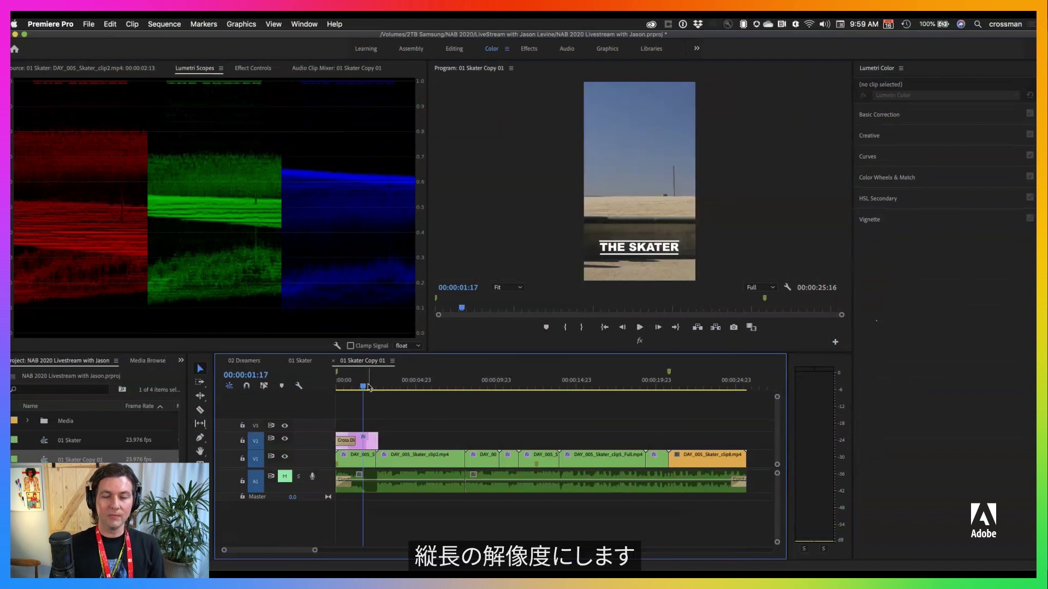
pyautogui.click(359, 387)
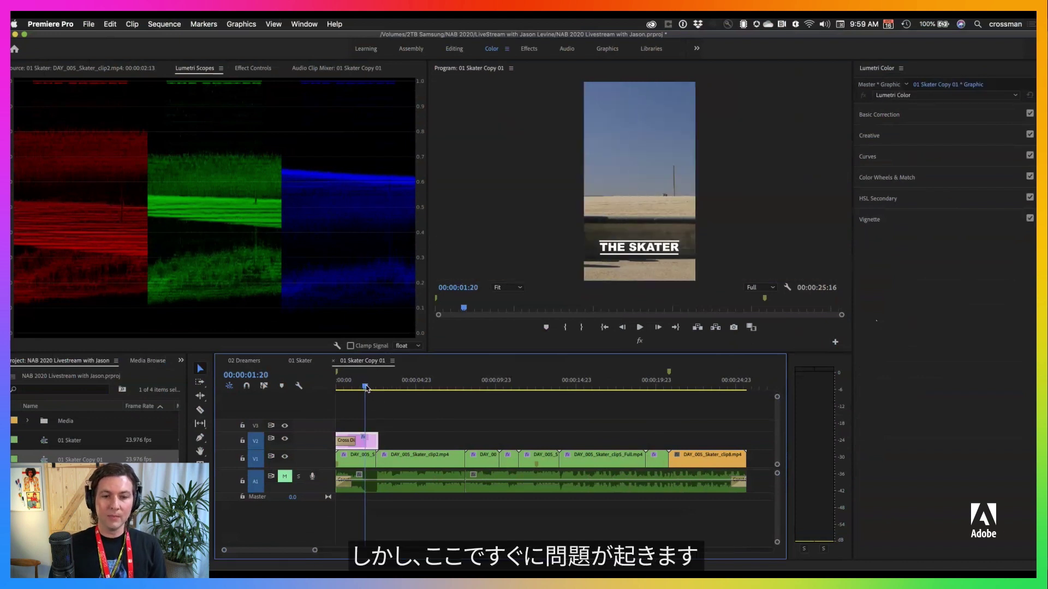
pyautogui.click(79, 67)
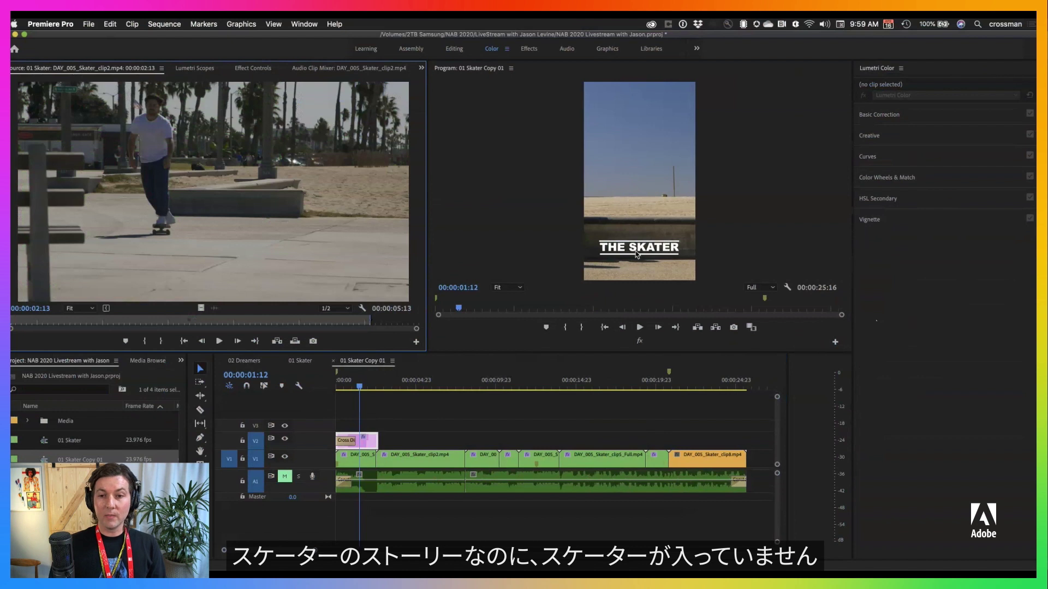
pyautogui.click(355, 388)
pyautogui.click(364, 463)
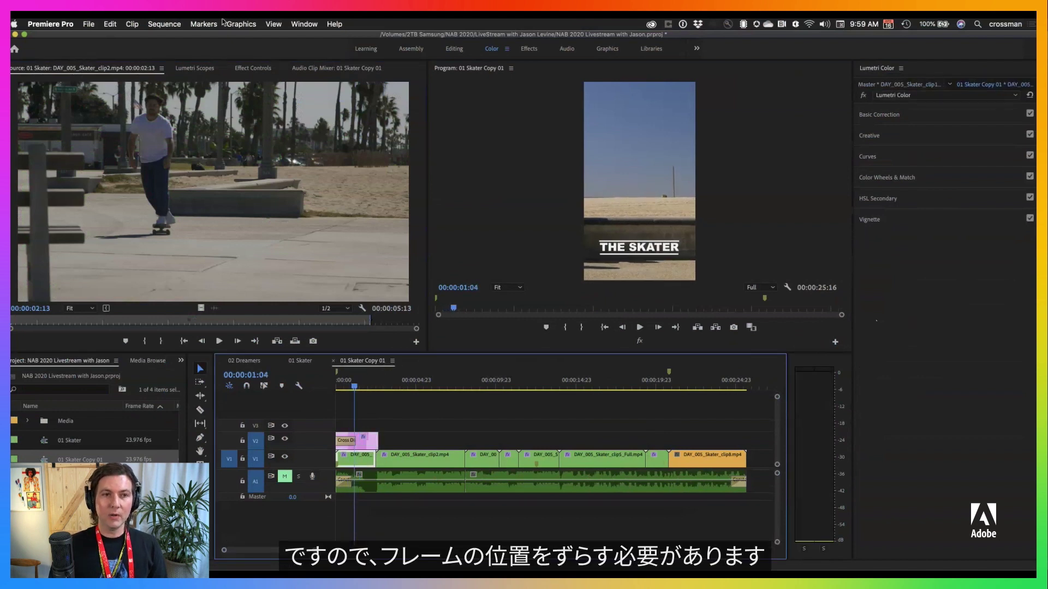
pyautogui.click(239, 69)
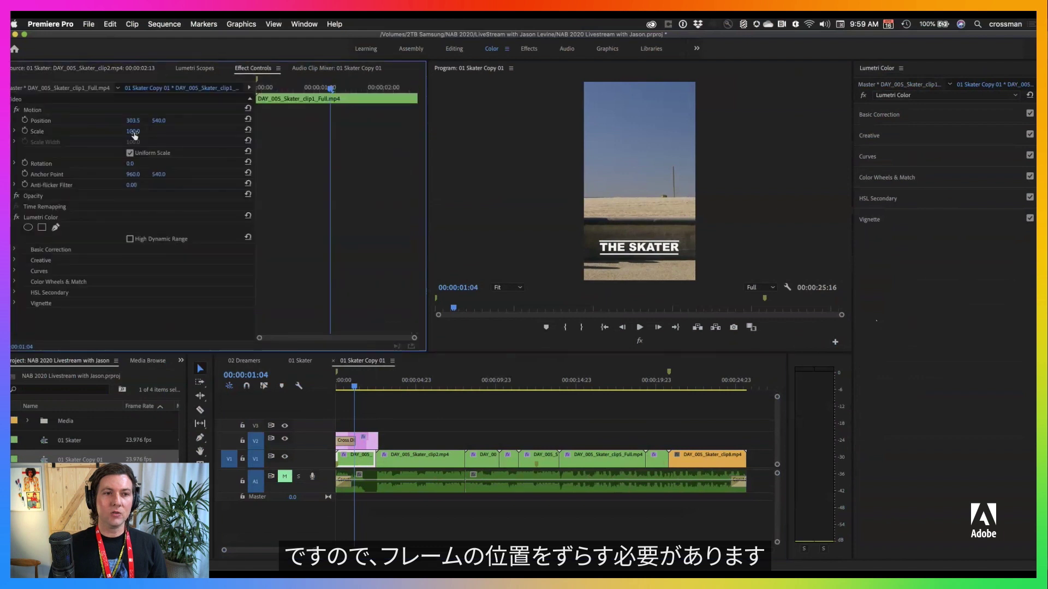
pyautogui.moveTo(132, 120); pyautogui.dragTo(134, 146)
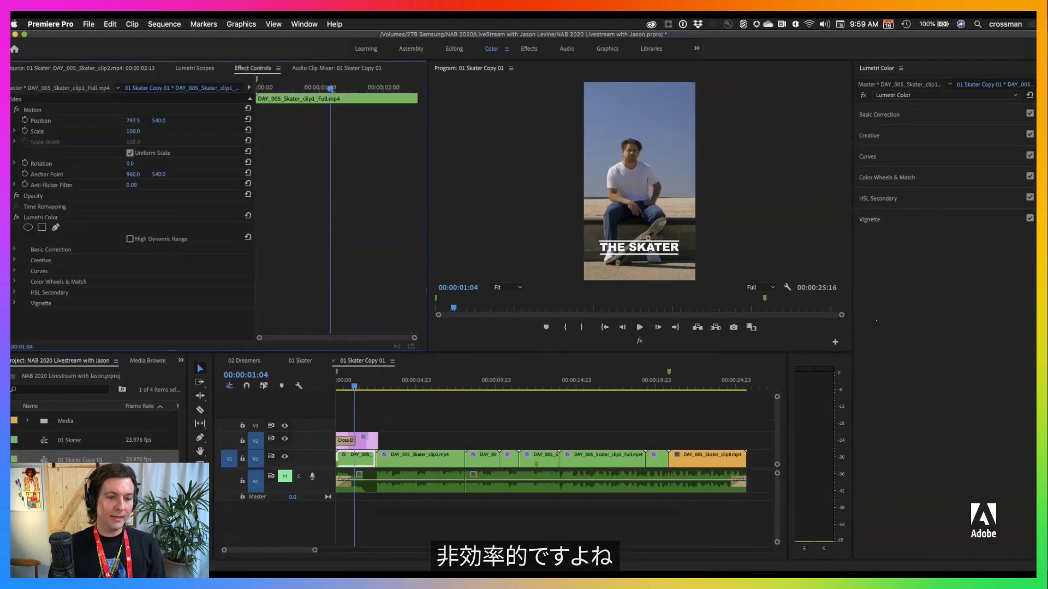
# Undo the clip repositioning, the frame size change and the duplication of the 01 Skater sequence.
pyautogui.click(110, 513)
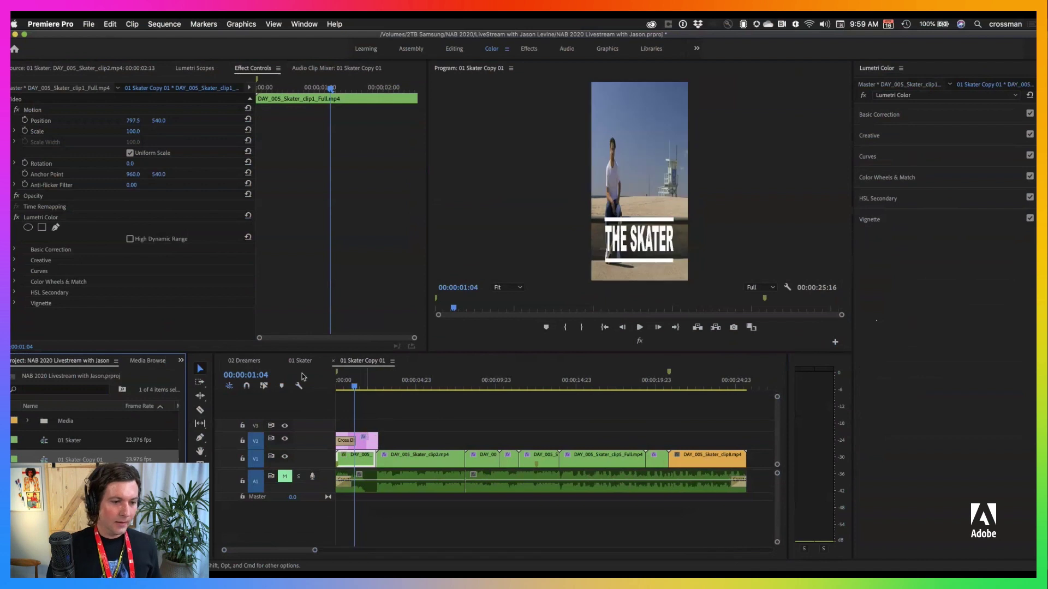
pyautogui.press('super+z')
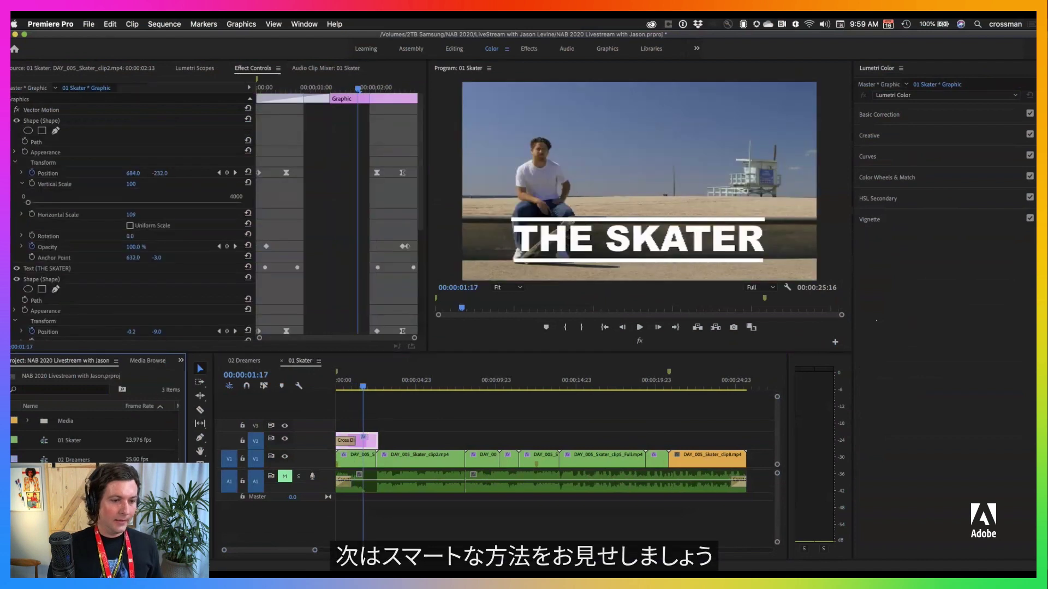
# Create an auto-reframed copy of the 01 Skater sequence in Vertical 9:16 with the Default motion preset and unnested clips.
pyautogui.rightClick(44, 449)
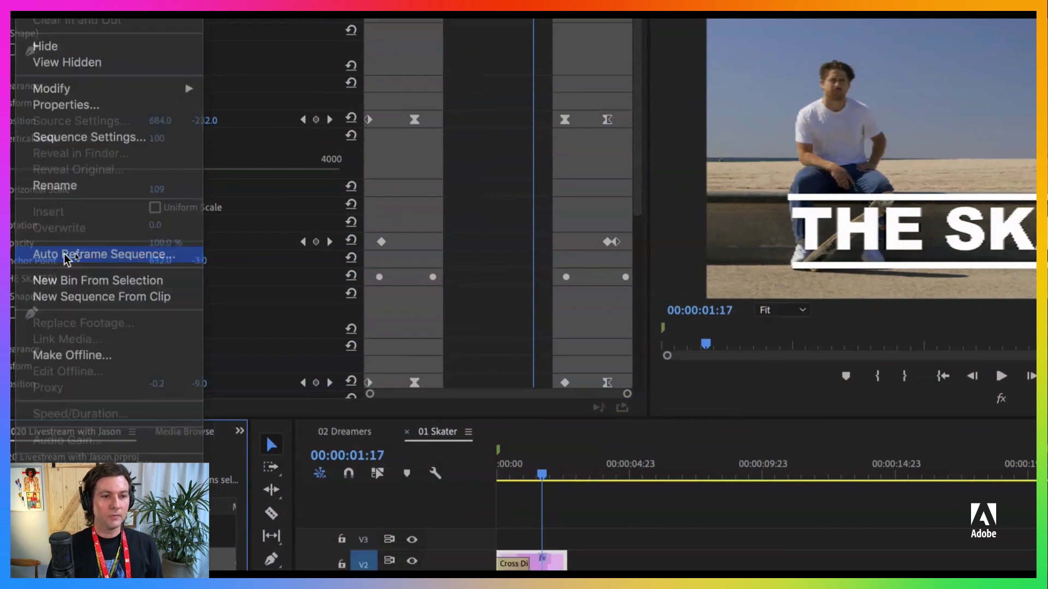
pyautogui.click(67, 257)
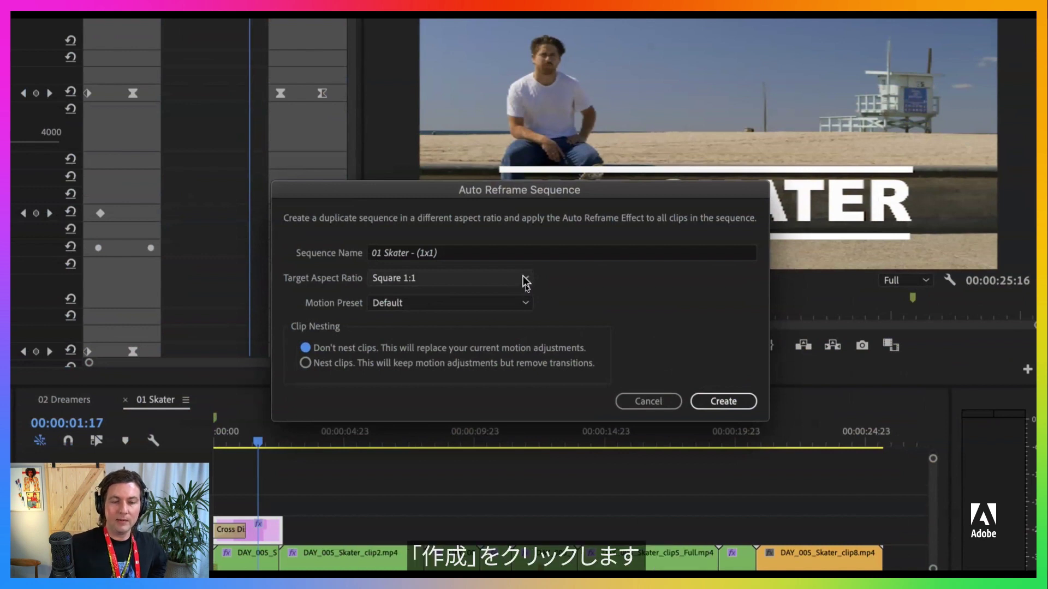
pyautogui.click(523, 279)
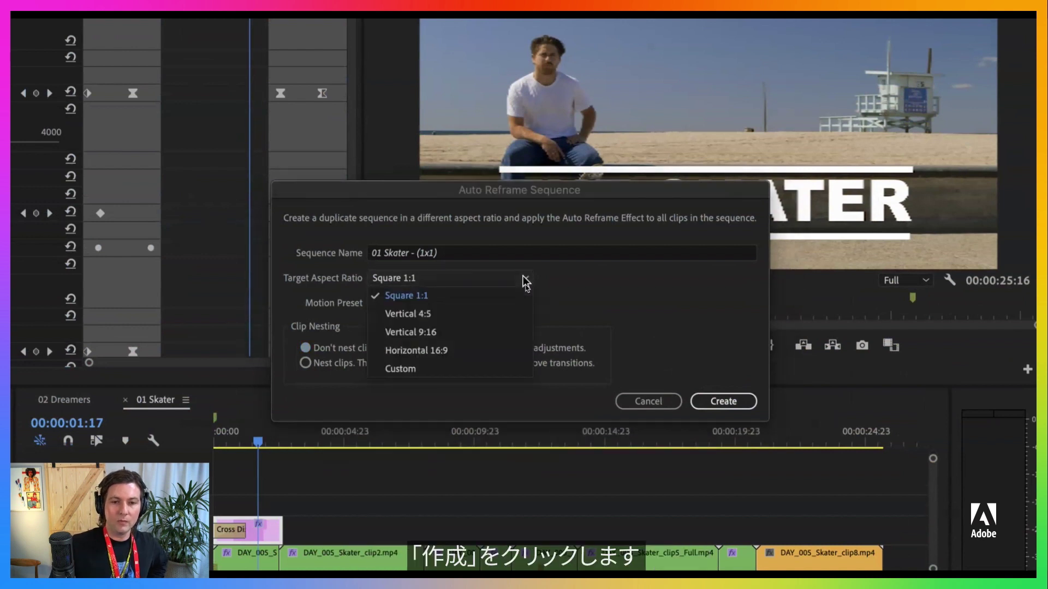
pyautogui.click(486, 334)
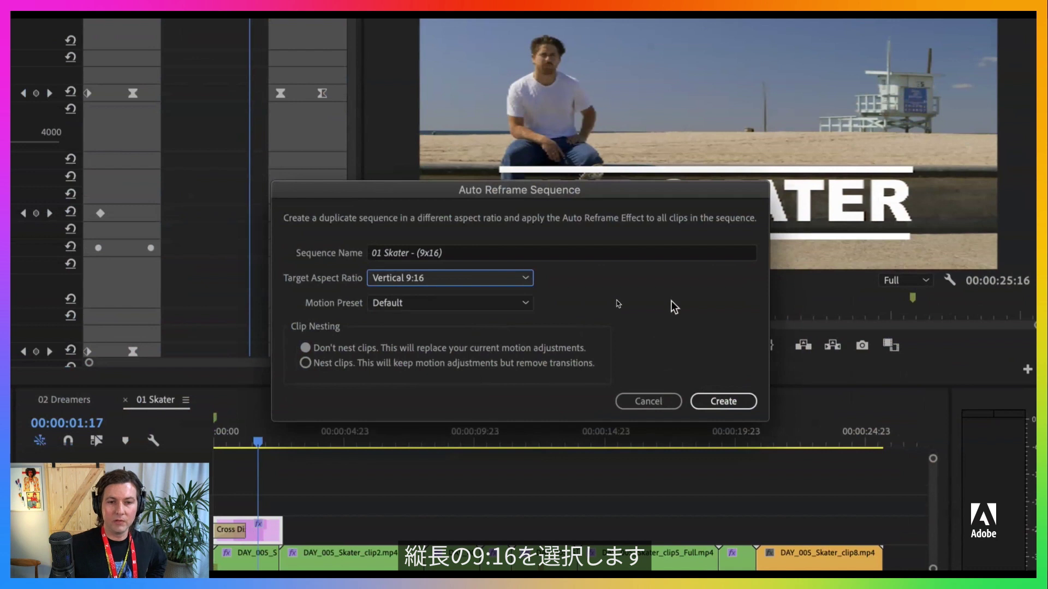
pyautogui.click(469, 307)
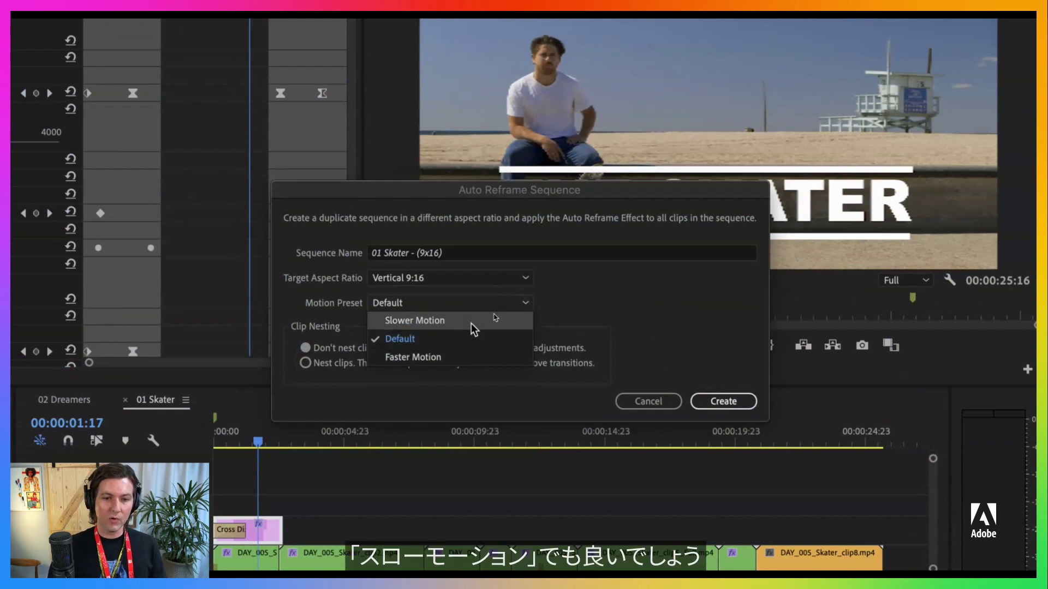
pyautogui.click(633, 309)
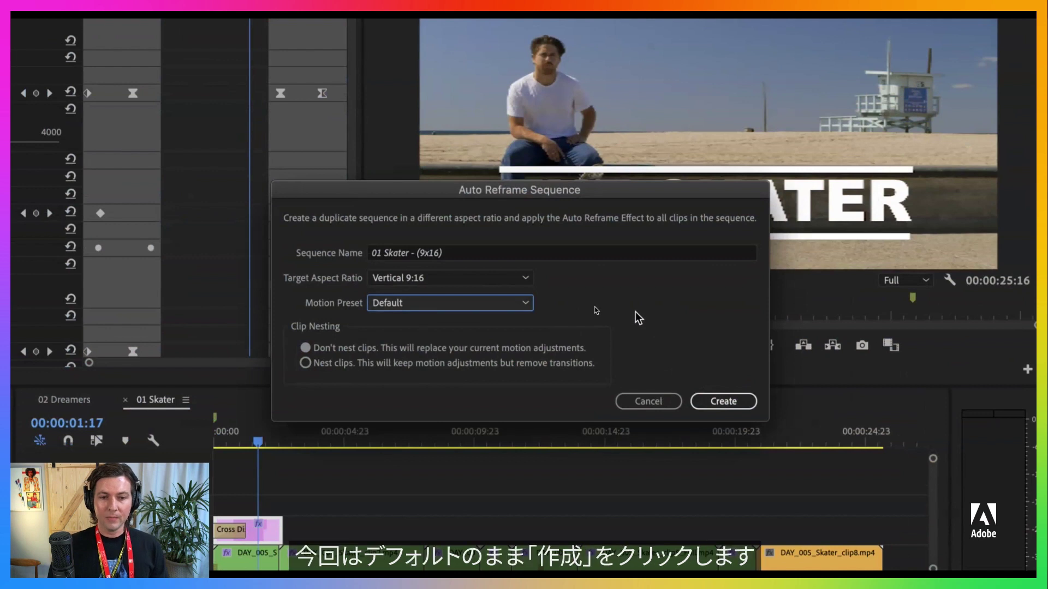
pyautogui.click(721, 404)
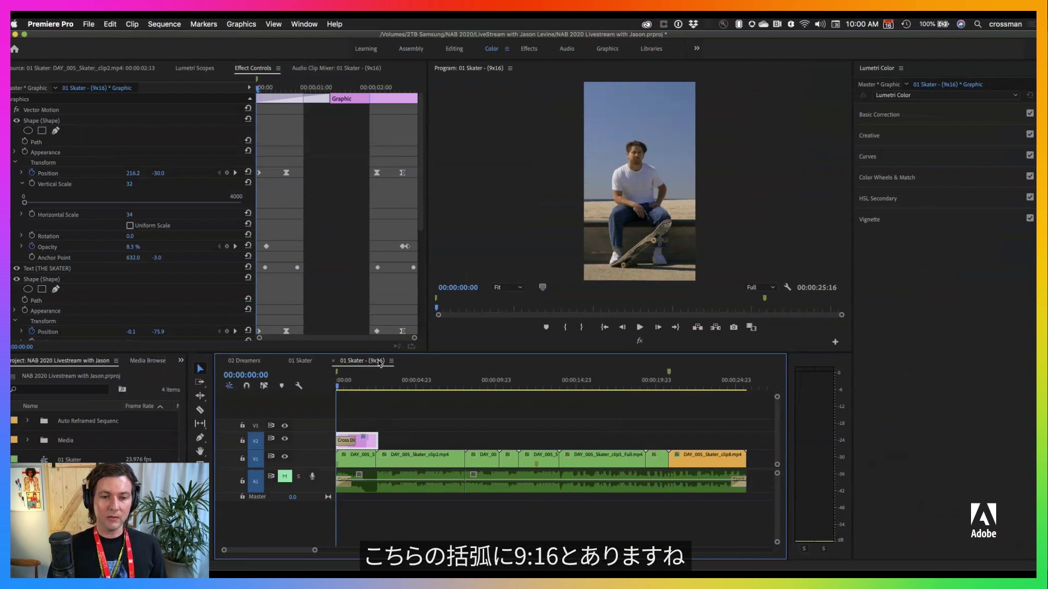
# Move the playhead to 00:00:01:13 and examine the Auto Reframe effect settings on the opening clip.
pyautogui.moveTo(349, 389); pyautogui.dragTo(365, 389)
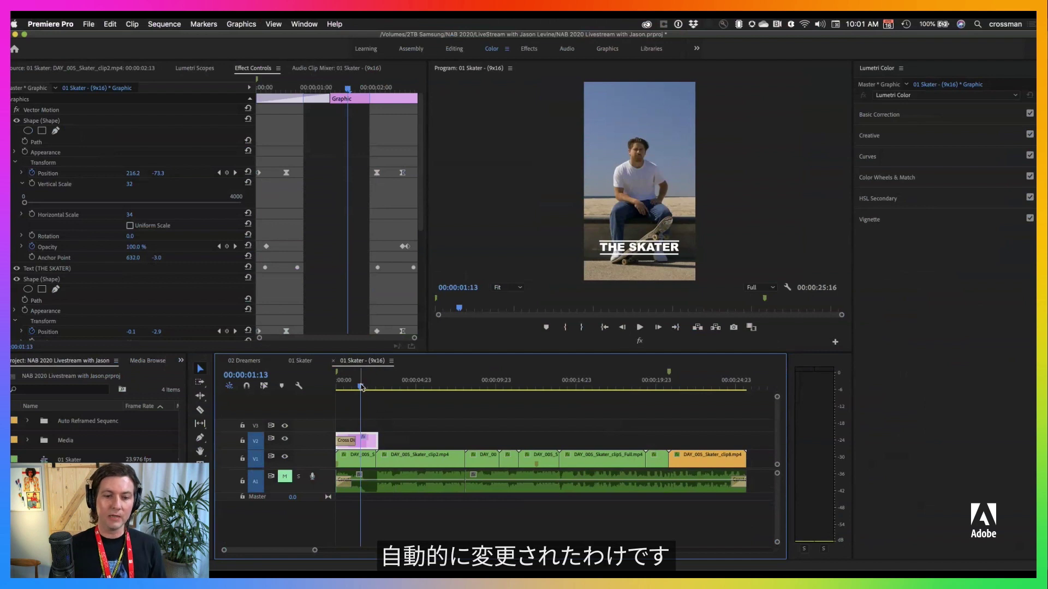
pyautogui.click(364, 461)
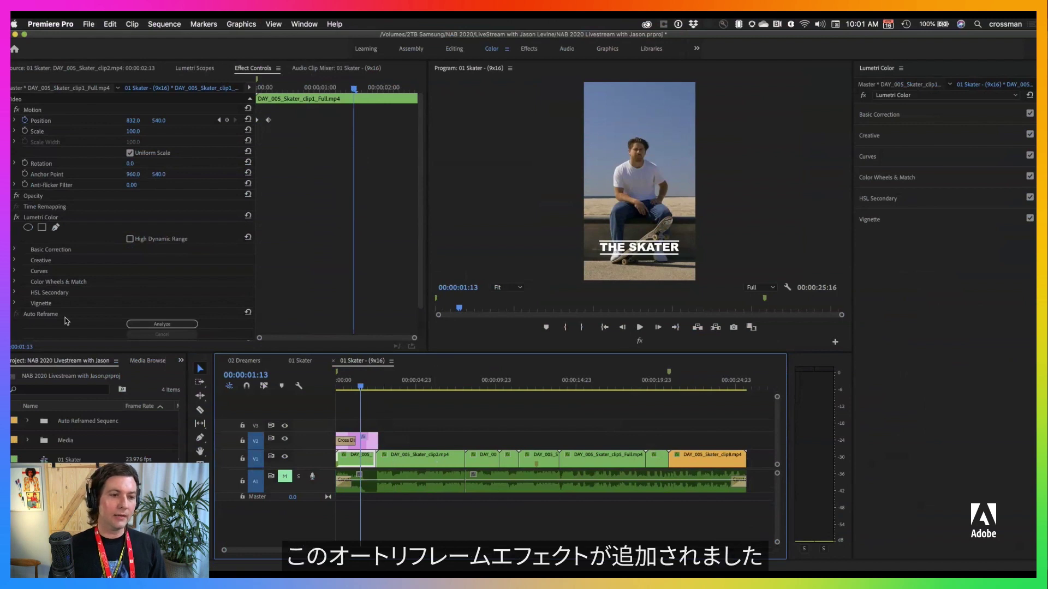
pyautogui.scroll(-2, 62, 312)
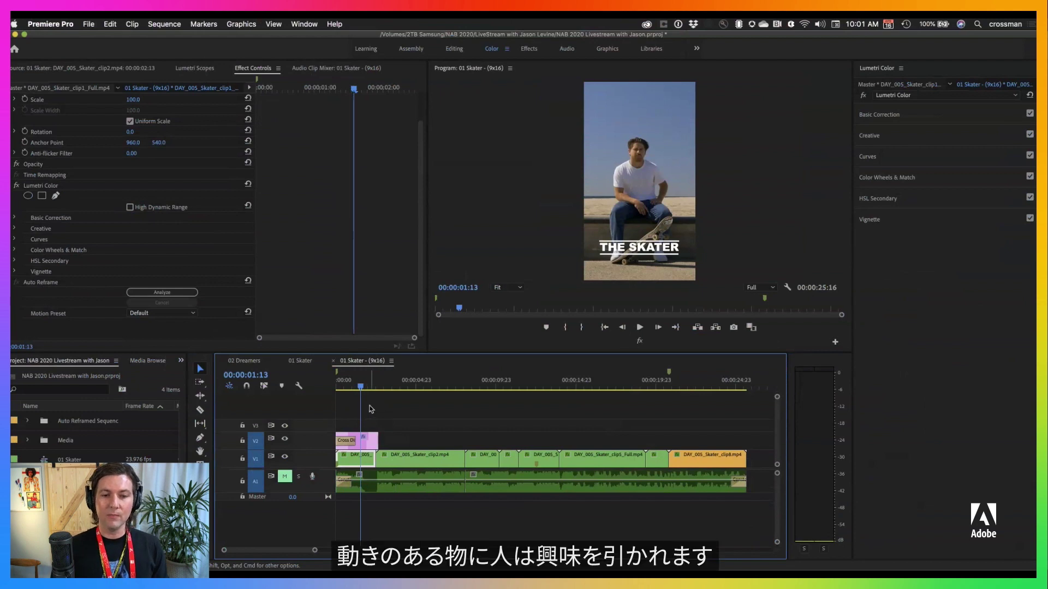
# Check the second clip's framing, then play the 9x16 sequence from the title into the final skating clip to review the reframing.
pyautogui.click(397, 386)
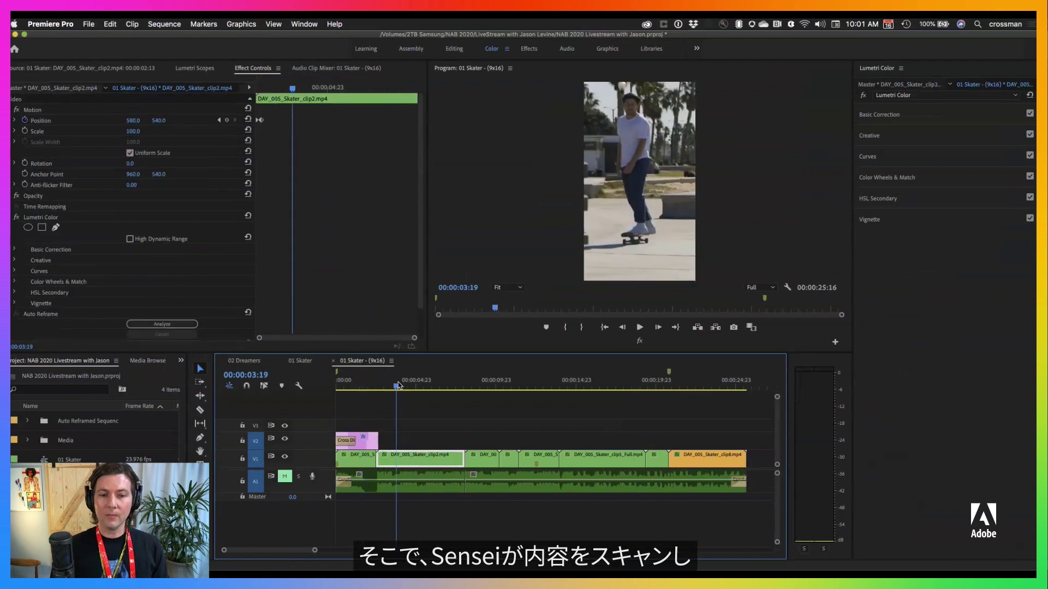
pyautogui.moveTo(397, 386); pyautogui.dragTo(383, 386)
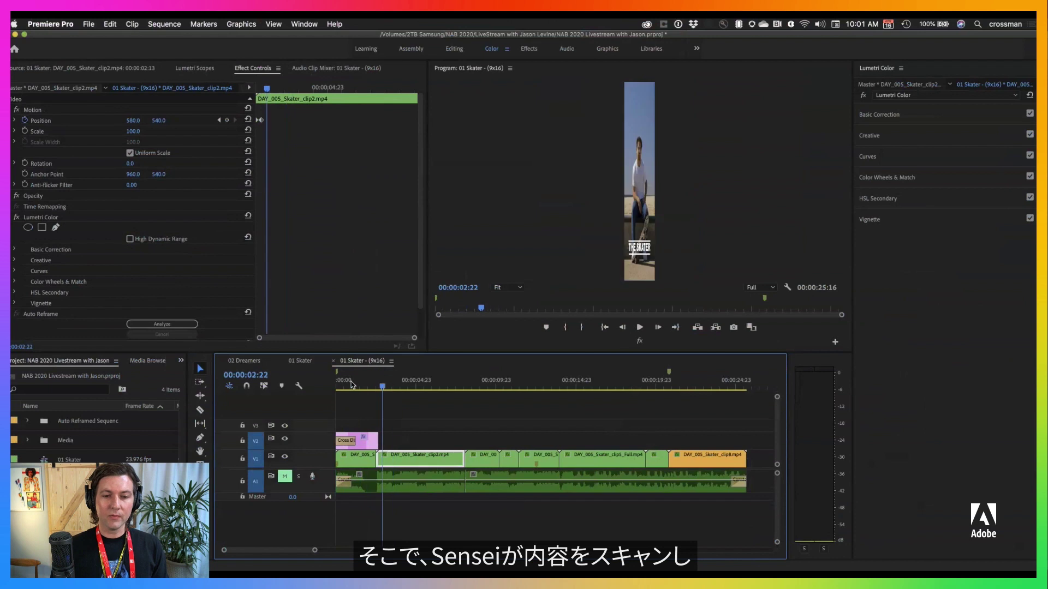
pyautogui.click(352, 385)
pyautogui.press('space')
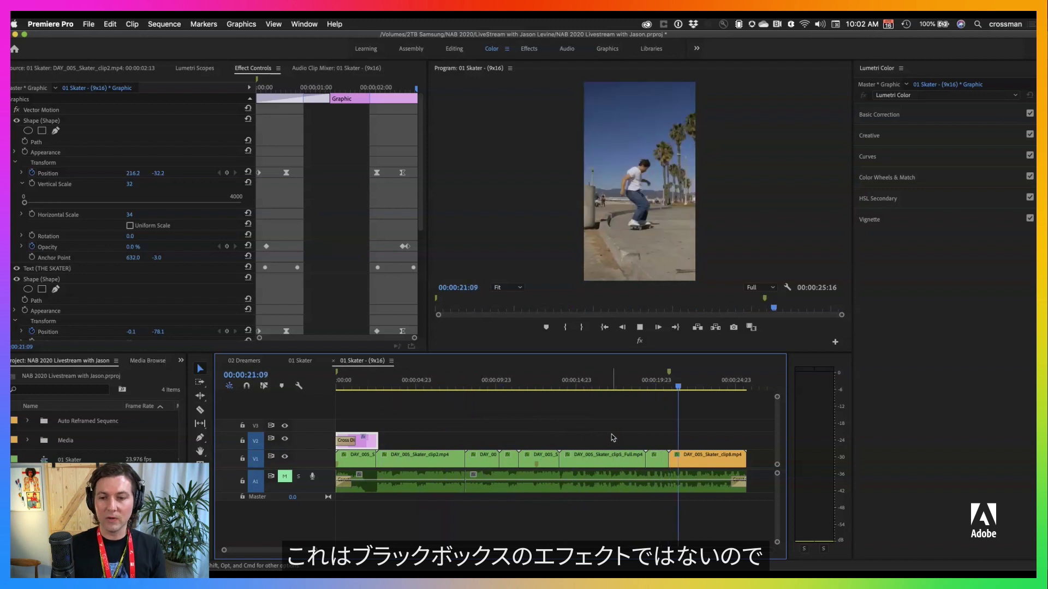
pyautogui.press('space')
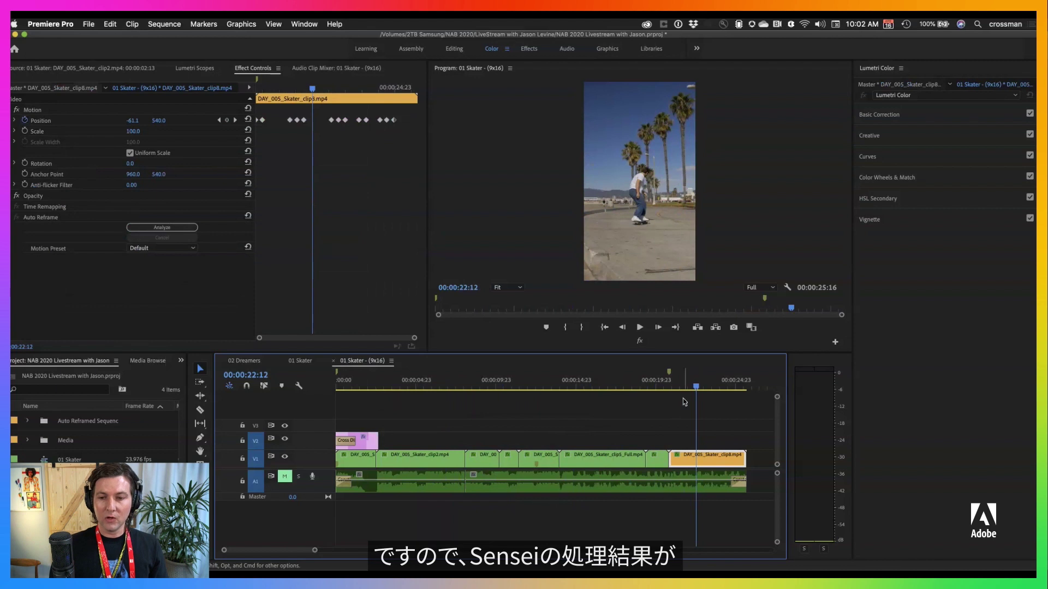
# At 00:00:20:18, keyframe the horizontal position of DAY_005_Skater_clip7 in the 9x16 sequence at about 406 to recenter the jumping skater.
pyautogui.moveTo(673, 388)
pyautogui.mouseDown()
pyautogui.moveTo(646, 389)
pyautogui.moveTo(670, 387)
pyautogui.mouseUp()
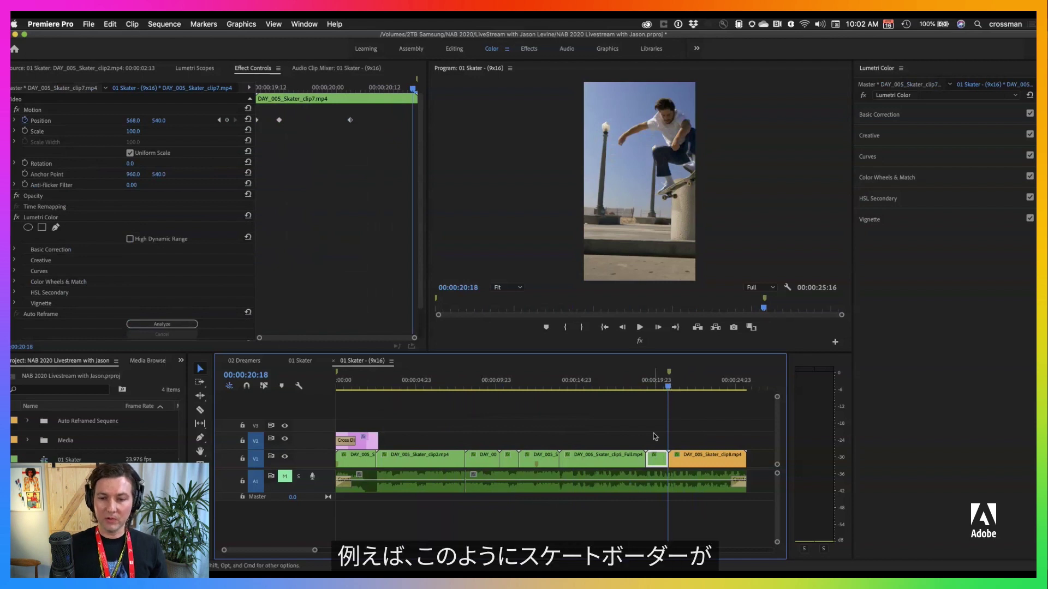
pyautogui.press('=')
pyautogui.press('=')
pyautogui.press('=')
pyautogui.hscroll(5, 655, 436)
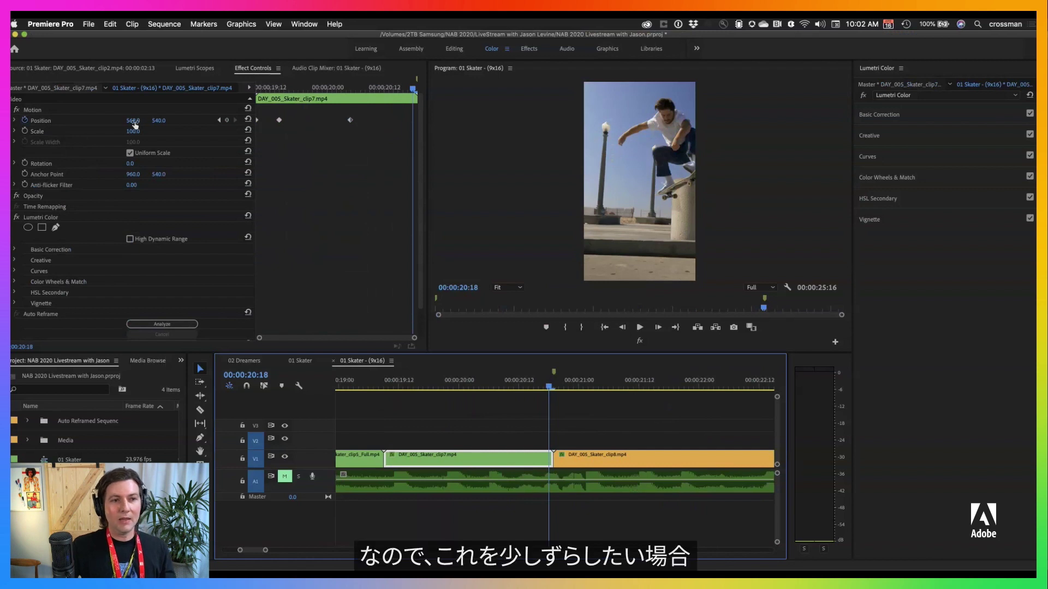
pyautogui.moveTo(135, 124); pyautogui.dragTo(134, 123)
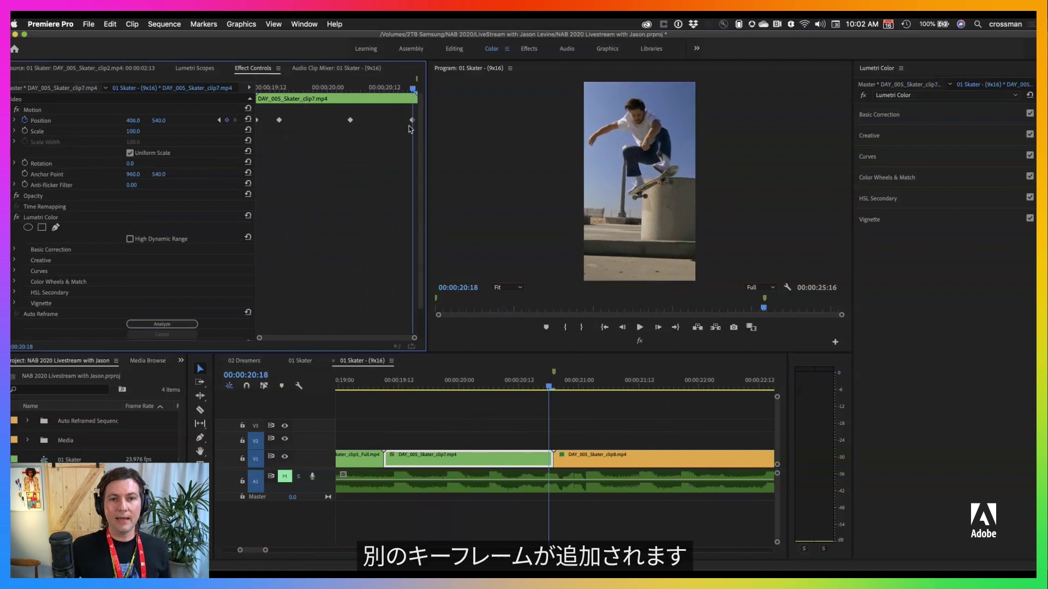
# Play DAY_005_Skater_clip7 from its start at 00:00:19:09 into the final clip to review the adjusted framing.
pyautogui.click(521, 387)
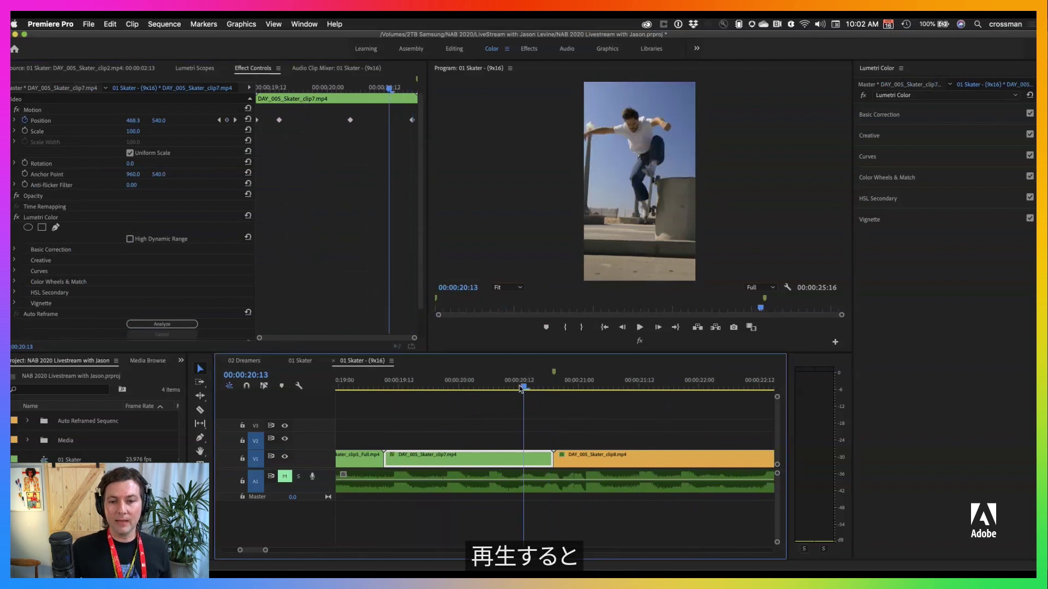
pyautogui.moveTo(521, 389); pyautogui.dragTo(385, 392)
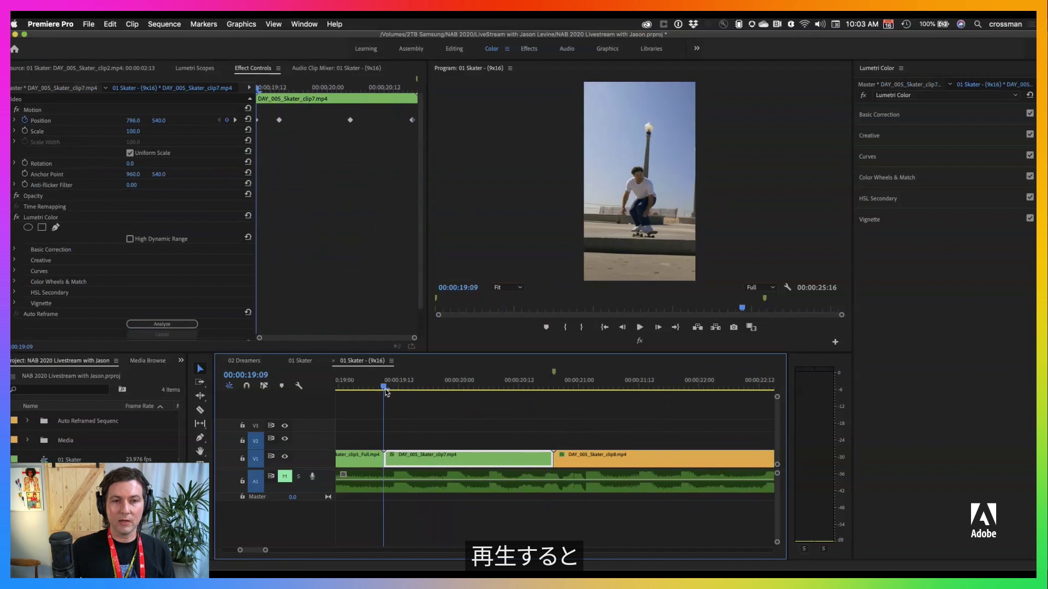
pyautogui.press('space')
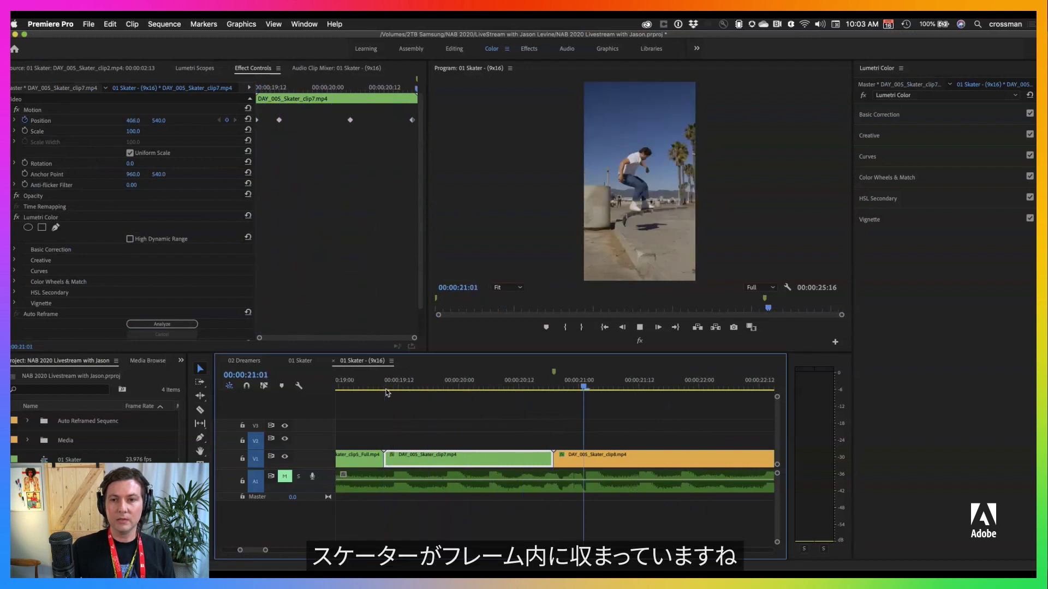
pyautogui.press('space')
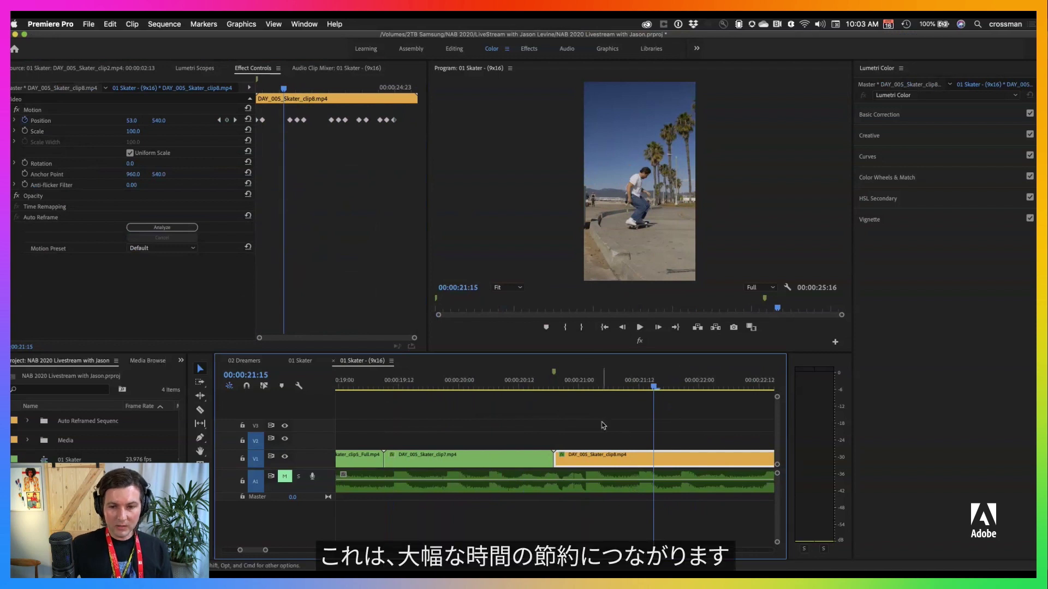
# Create an auto-reframed copy of the 01 Skater sequence in Square 1:1 with the Default motion preset and unnested clips.
pyautogui.click(603, 426)
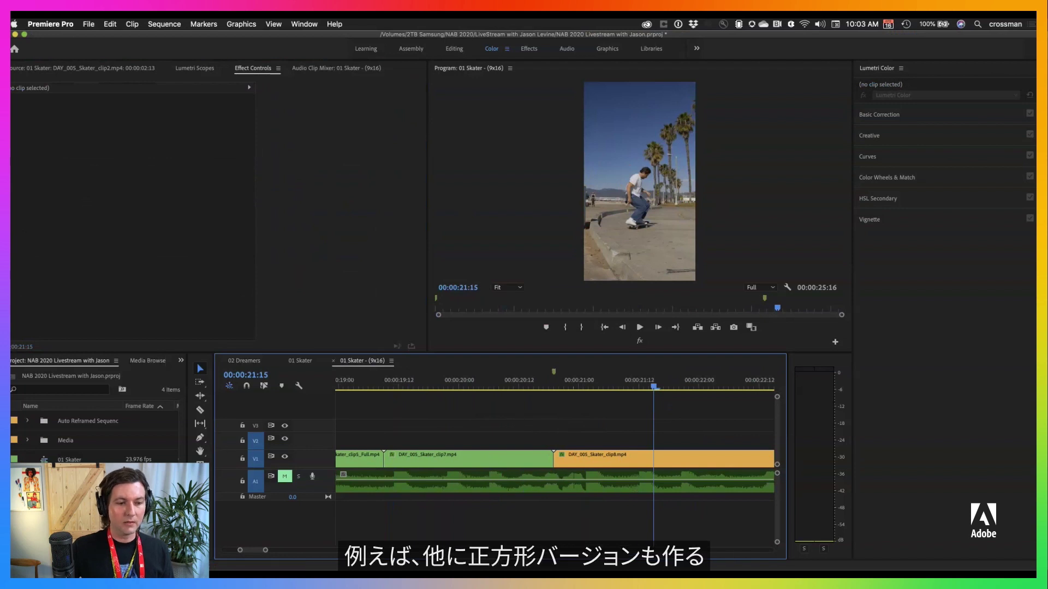
pyautogui.rightClick(43, 460)
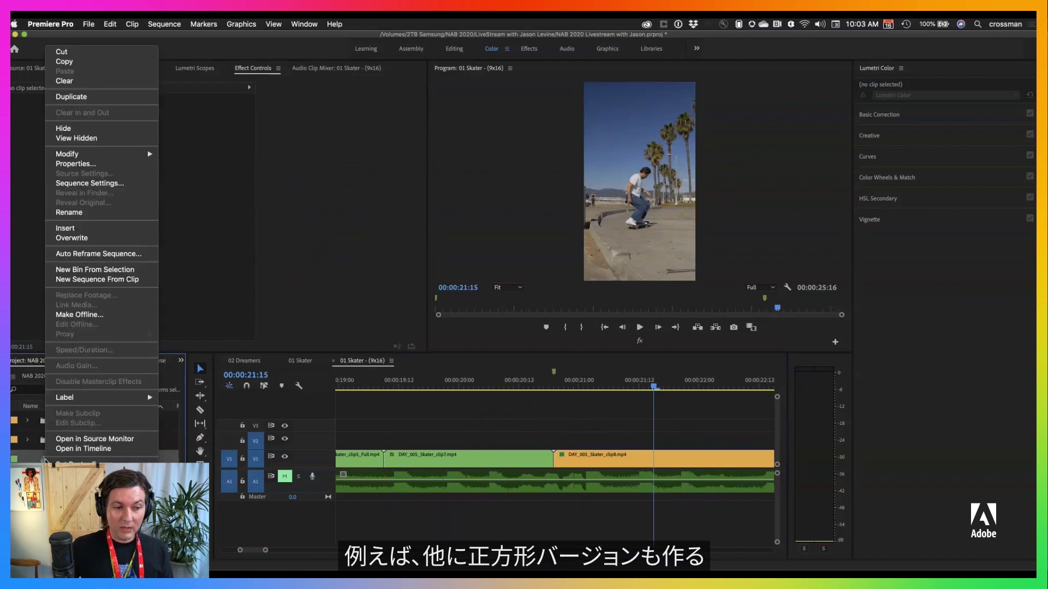
pyautogui.moveTo(63, 157)
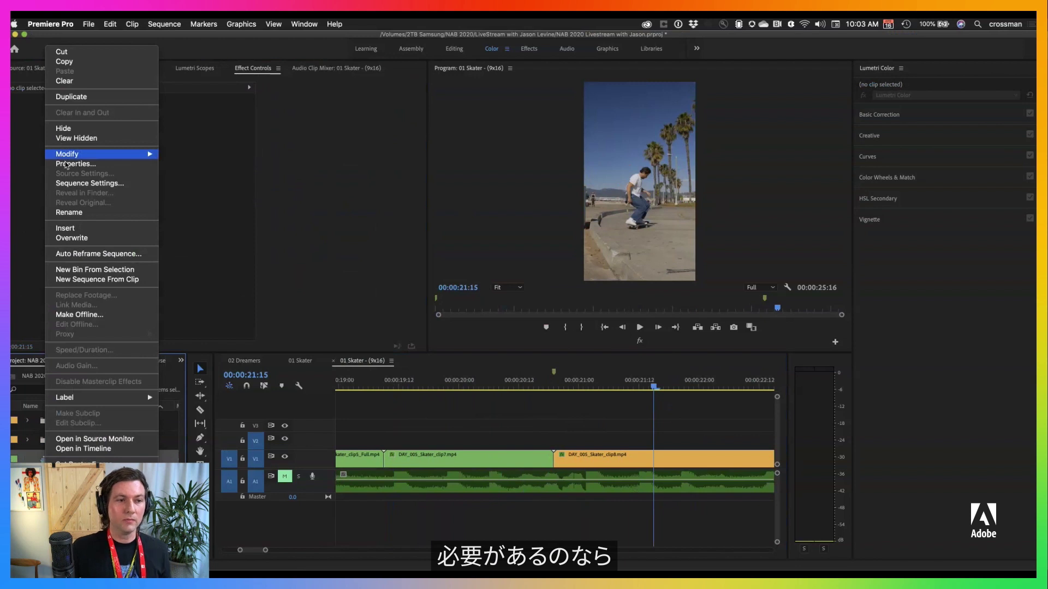
pyautogui.click(90, 255)
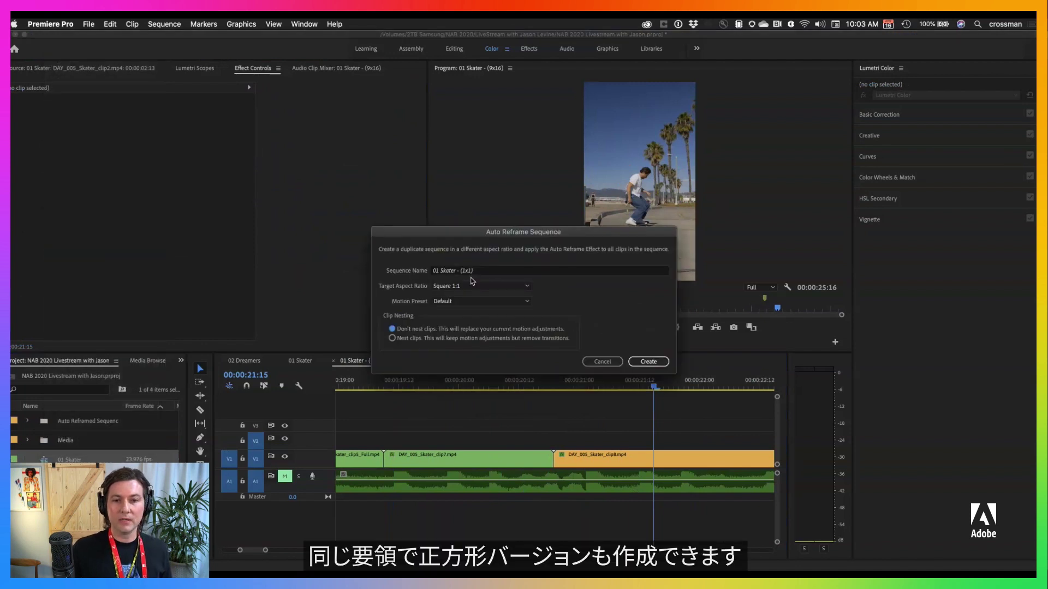
pyautogui.click(657, 362)
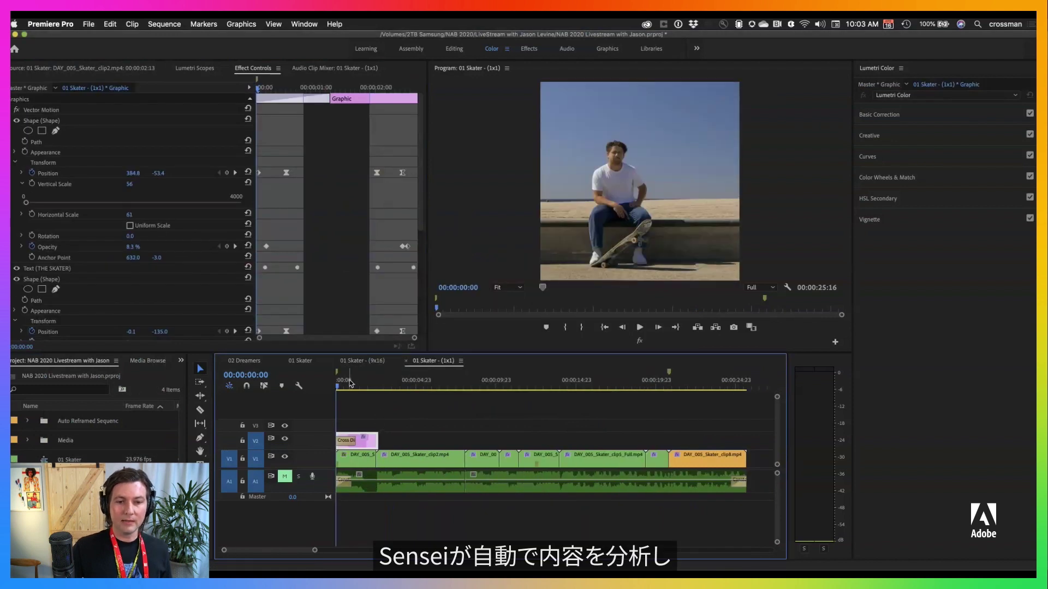
# Scrub the 1x1 sequence from the title at 00:00:01:13 to the third clip around 00:00:08:20 to check the square framing.
pyautogui.moveTo(354, 384); pyautogui.dragTo(362, 385)
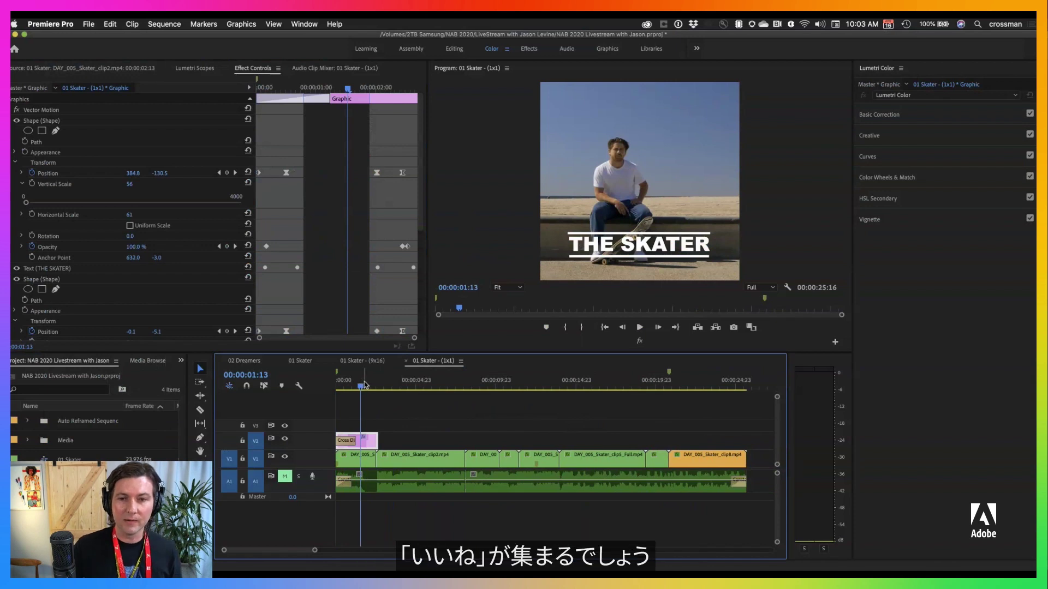
pyautogui.moveTo(365, 385); pyautogui.dragTo(479, 385)
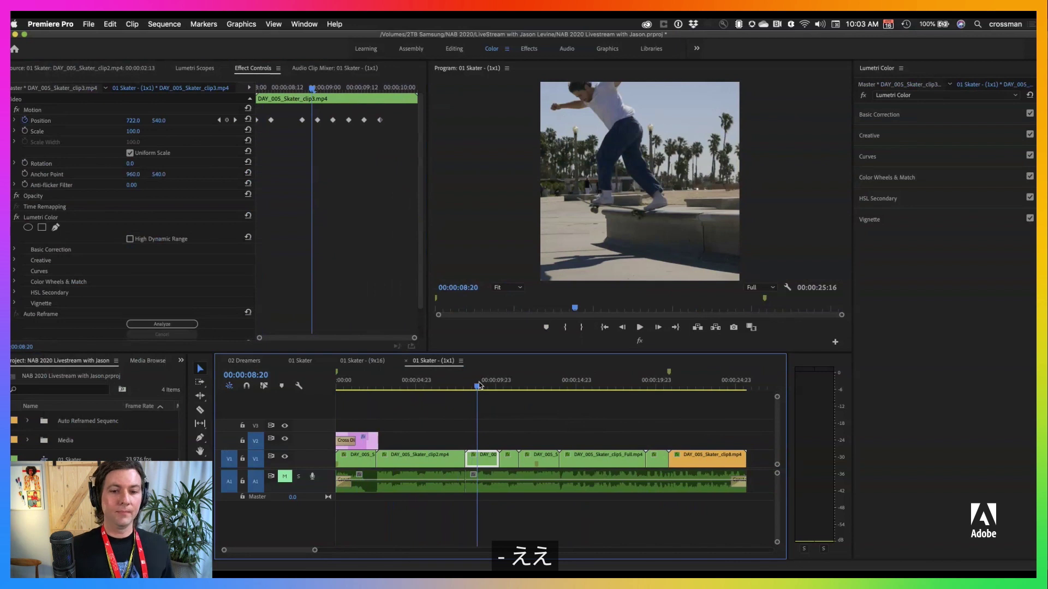
pyautogui.moveTo(479, 386); pyautogui.dragTo(465, 386)
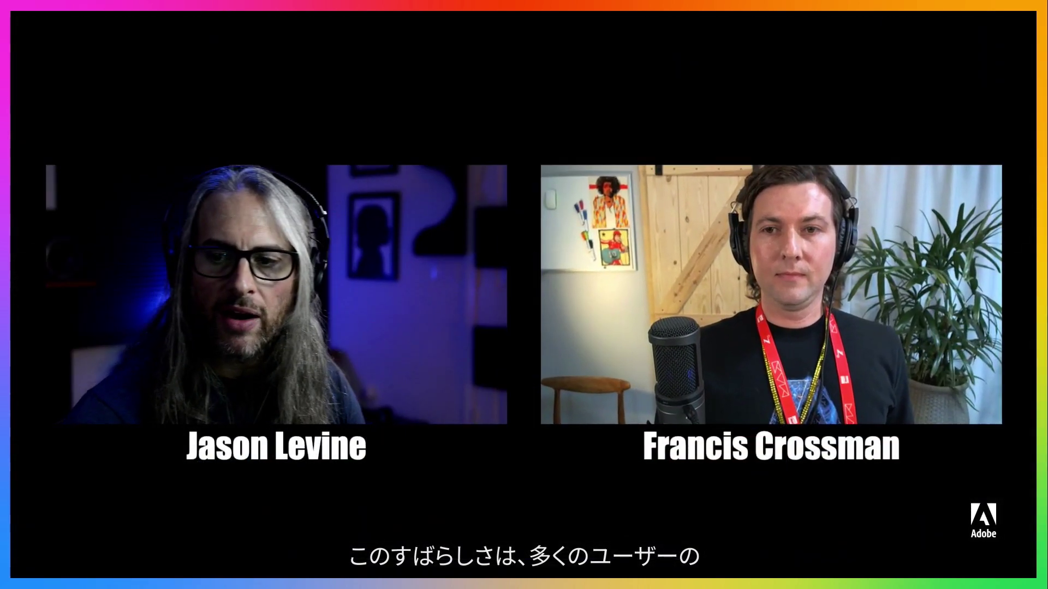